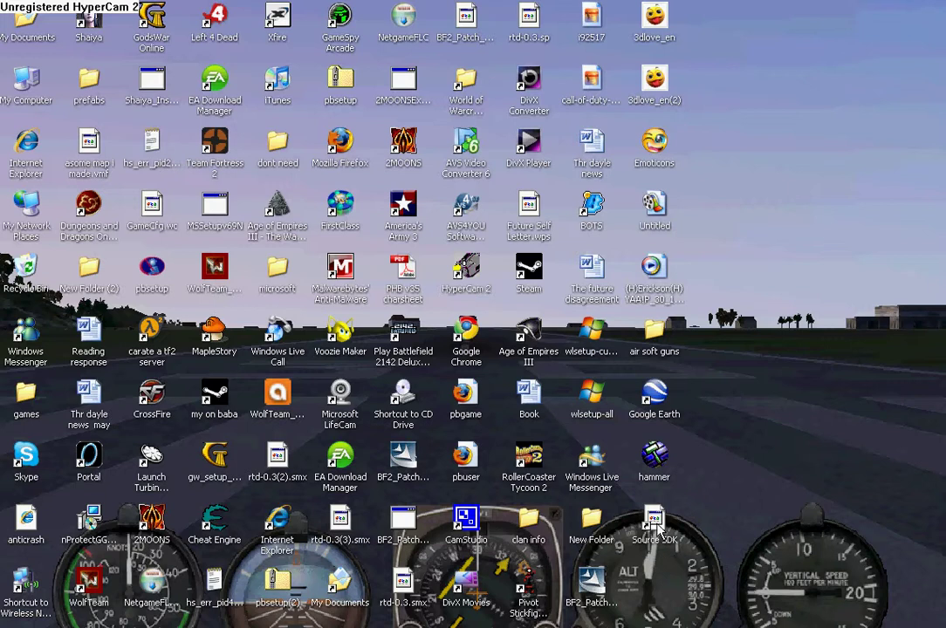
- Launch the Source SDK and open its Hammer Editor
double_click(654, 524)
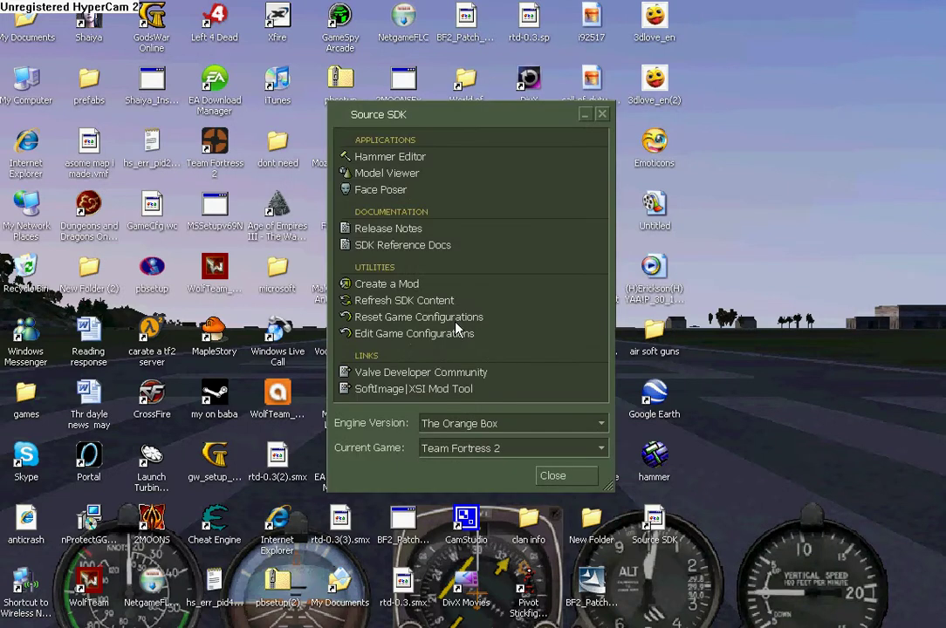
double_click(390, 159)
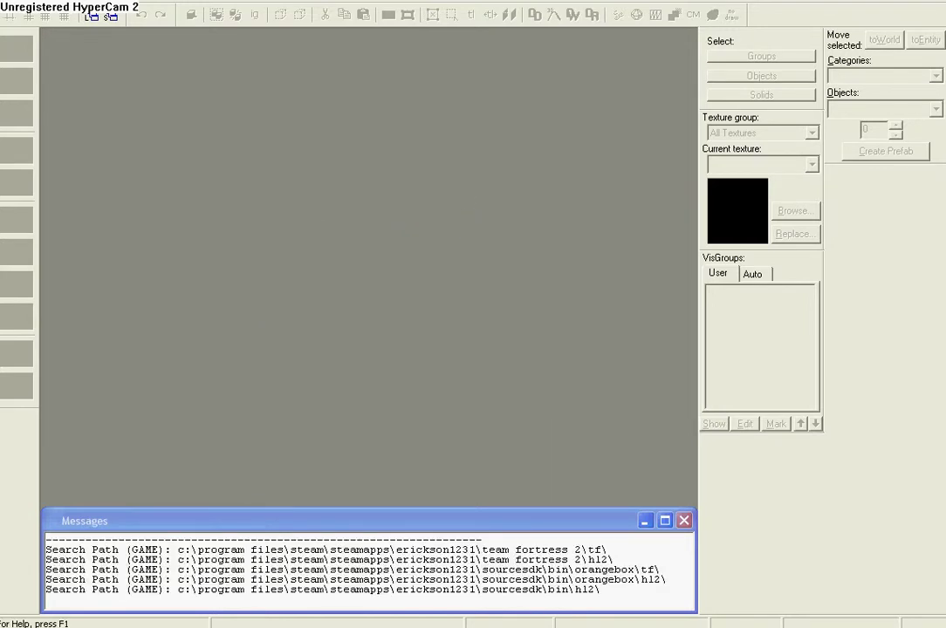
- Create a new map, maximize its window and resize the four viewports
click(13, 6)
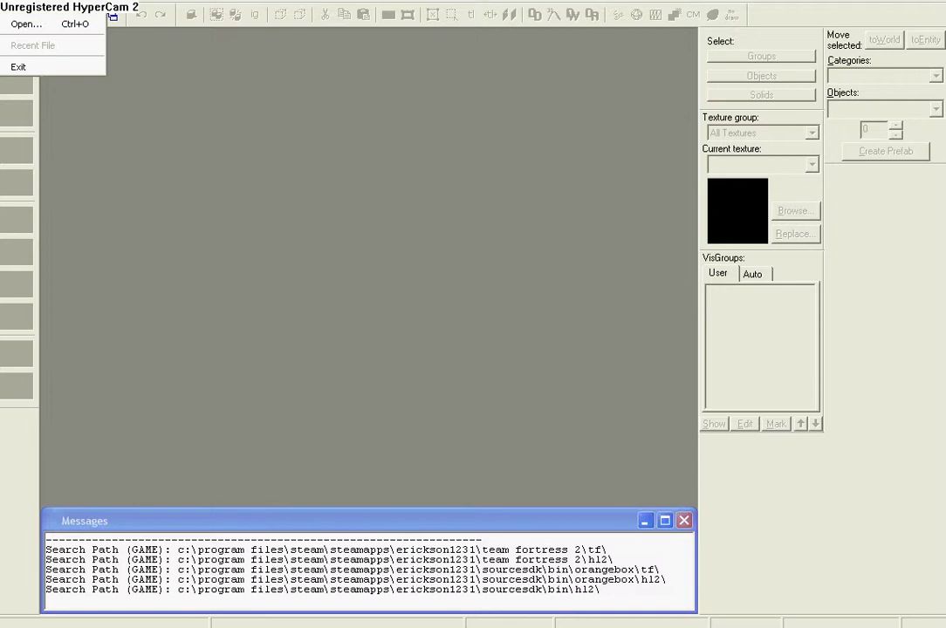
click(21, 13)
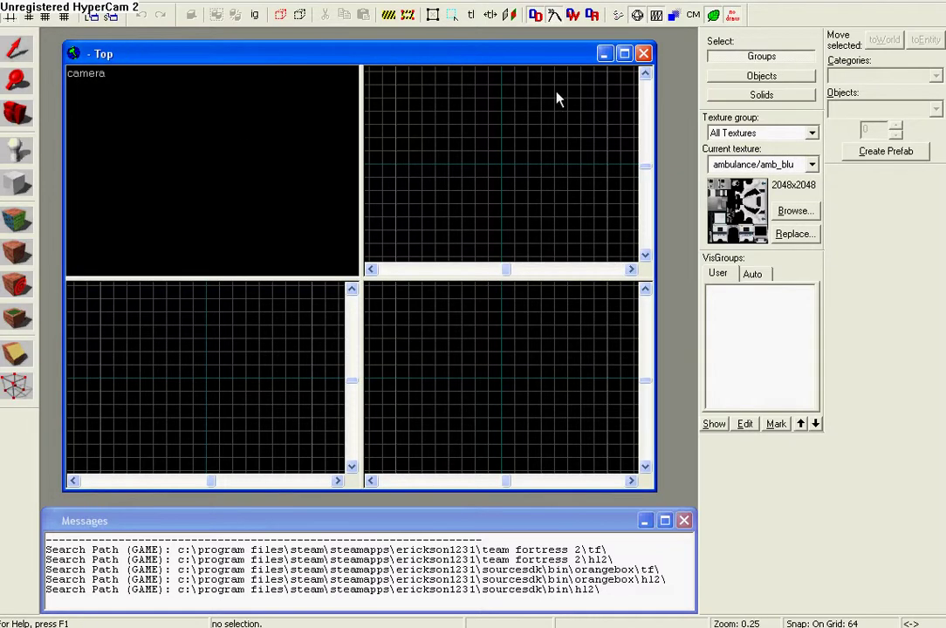
click(624, 54)
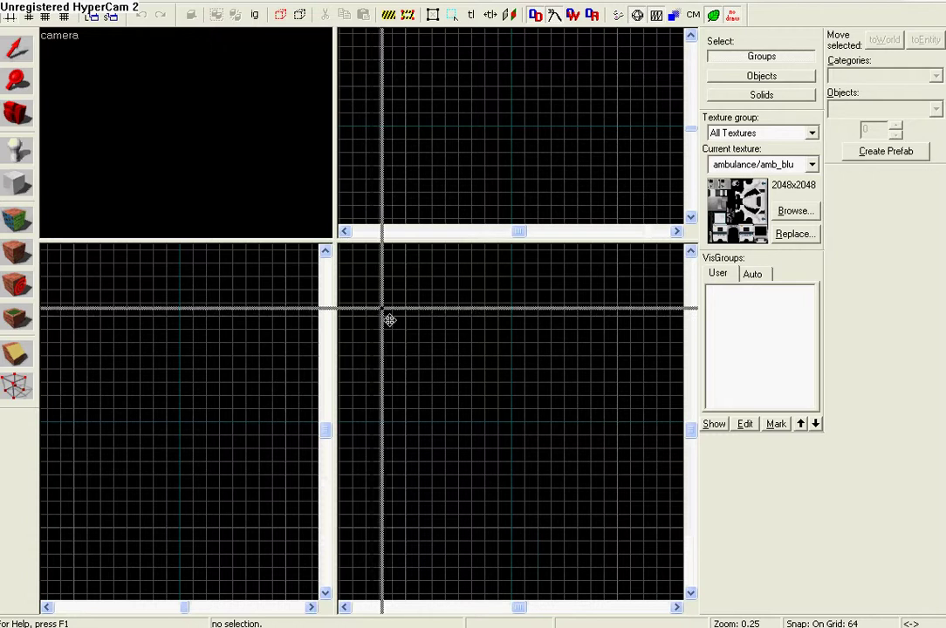
drag(355, 301, 349, 300)
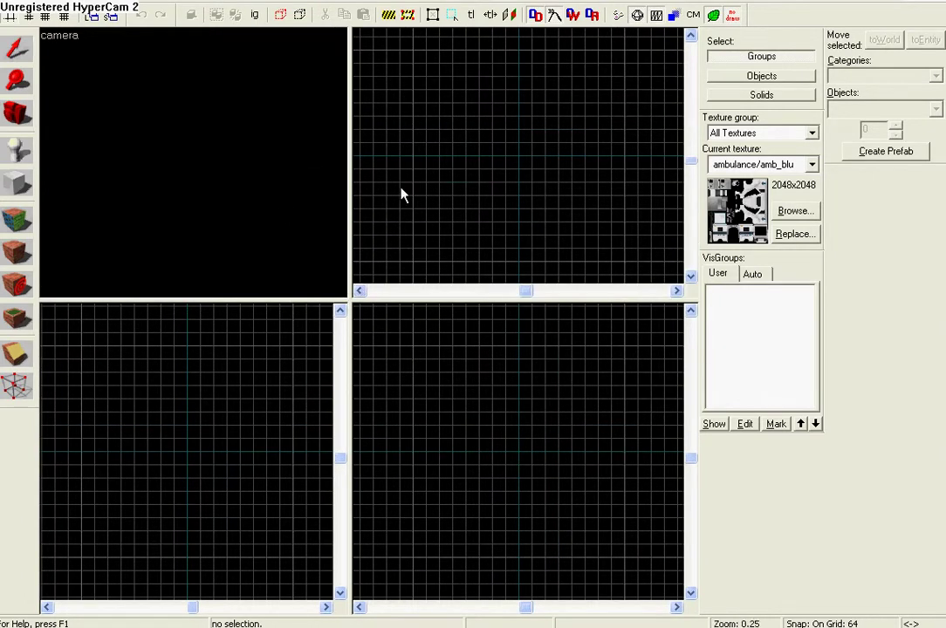
- Outline a floor block about 1024 units wide, 832 long and 64 high around the middle of the grid
click(14, 189)
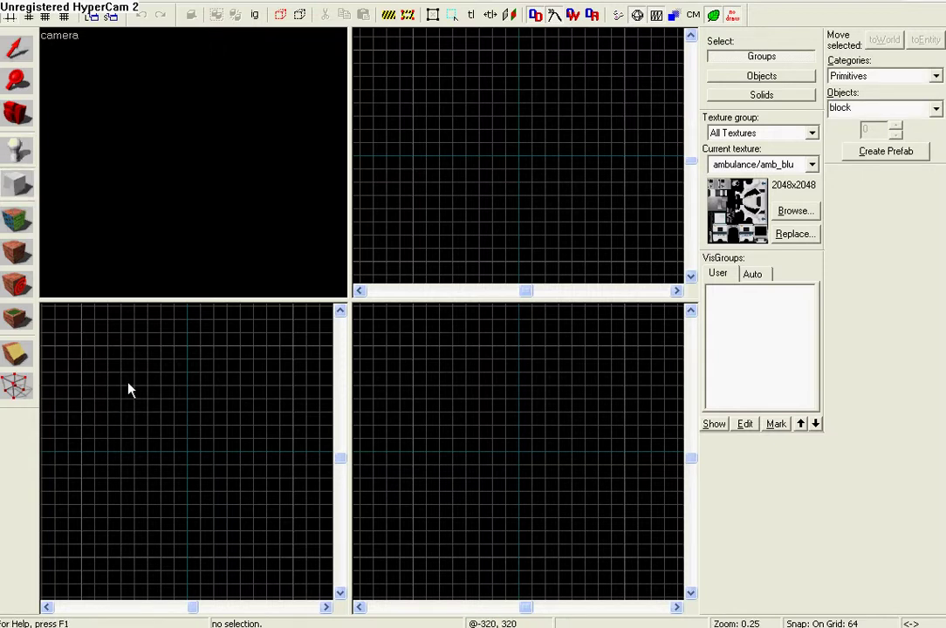
drag(128, 387, 298, 408)
drag(243, 394, 230, 448)
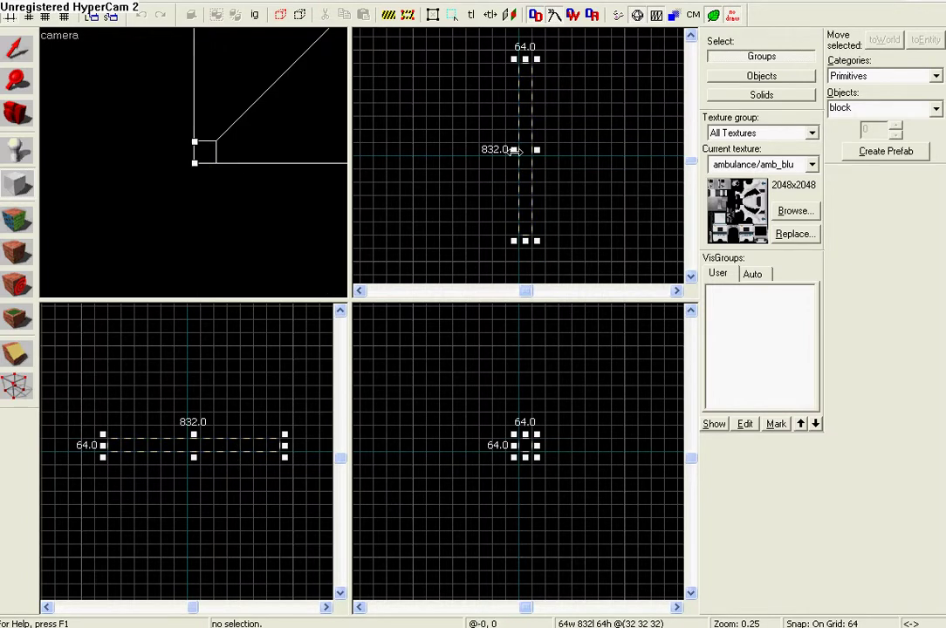
drag(515, 150, 409, 150)
drag(538, 150, 629, 150)
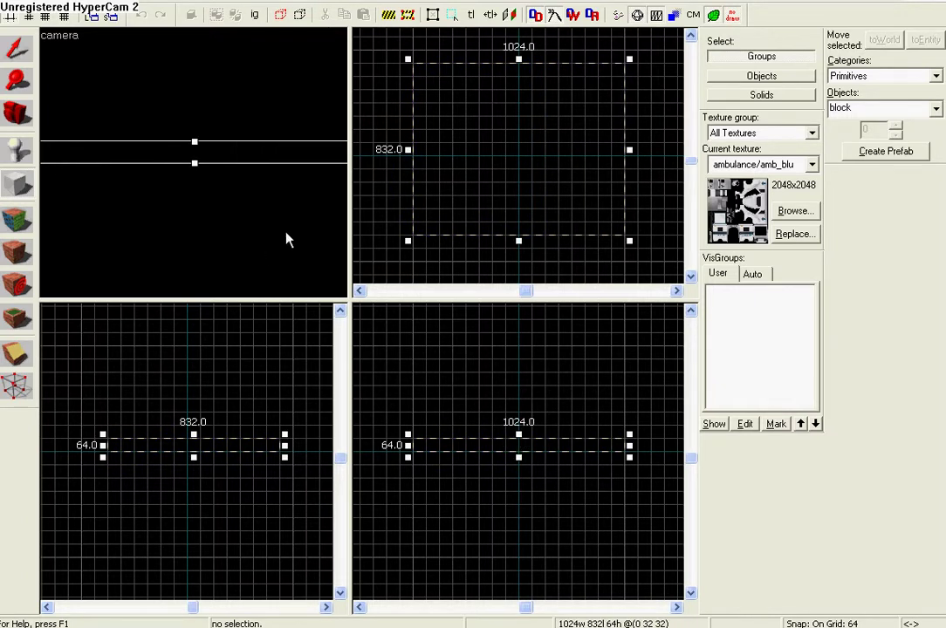
key(s)
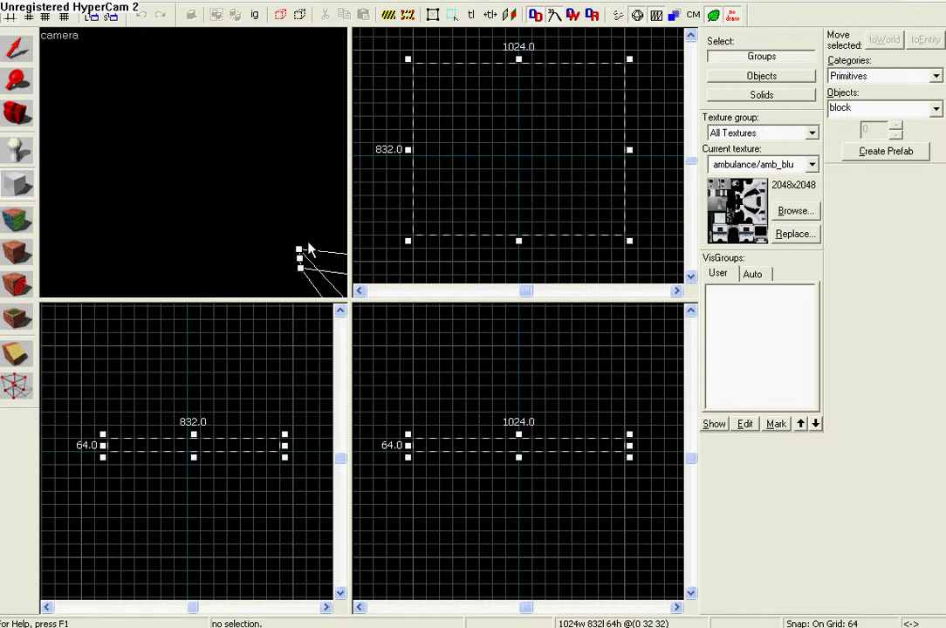
key(d)
key(w)
key(Right)
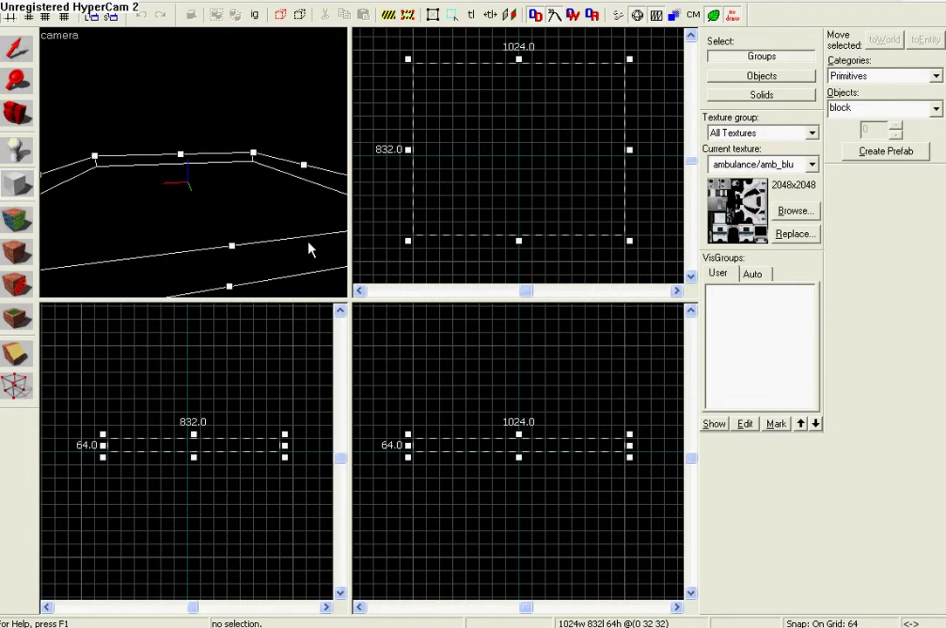
key(Left)
key(s)
key(Right)
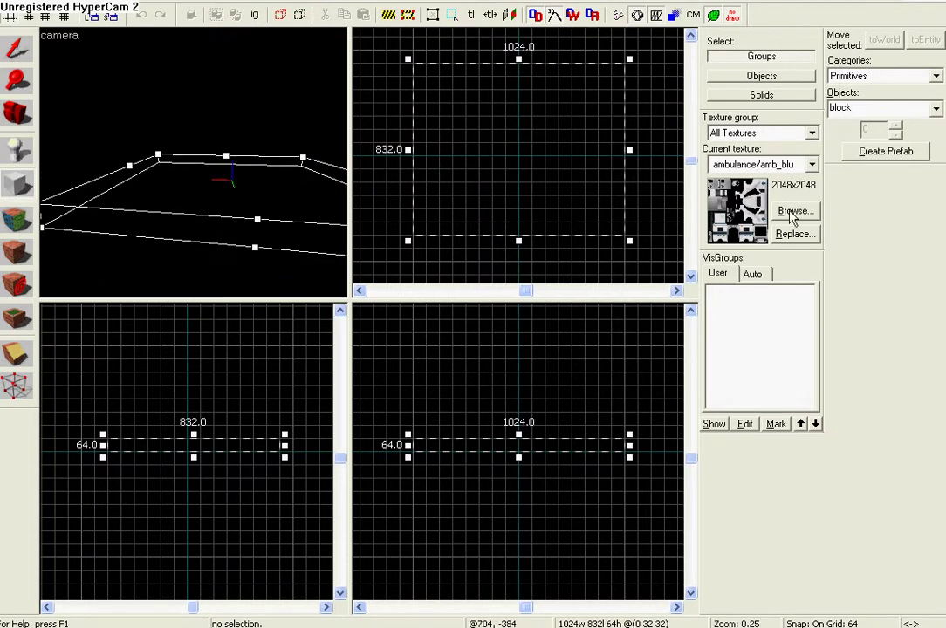
- Open the texture browser to choose a texture for the floor block
click(811, 165)
scroll(768, 392, down, 10)
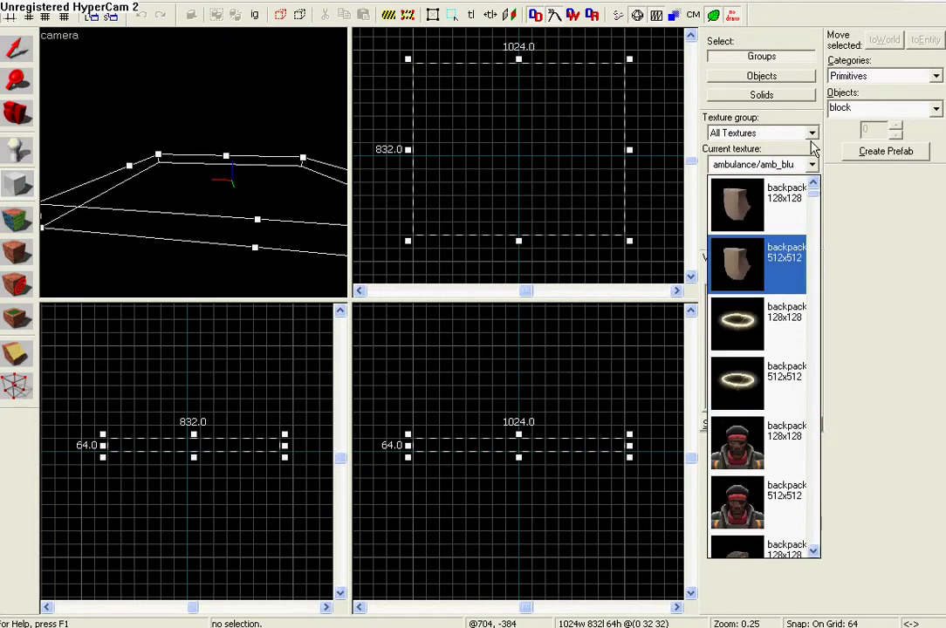
click(691, 127)
click(737, 210)
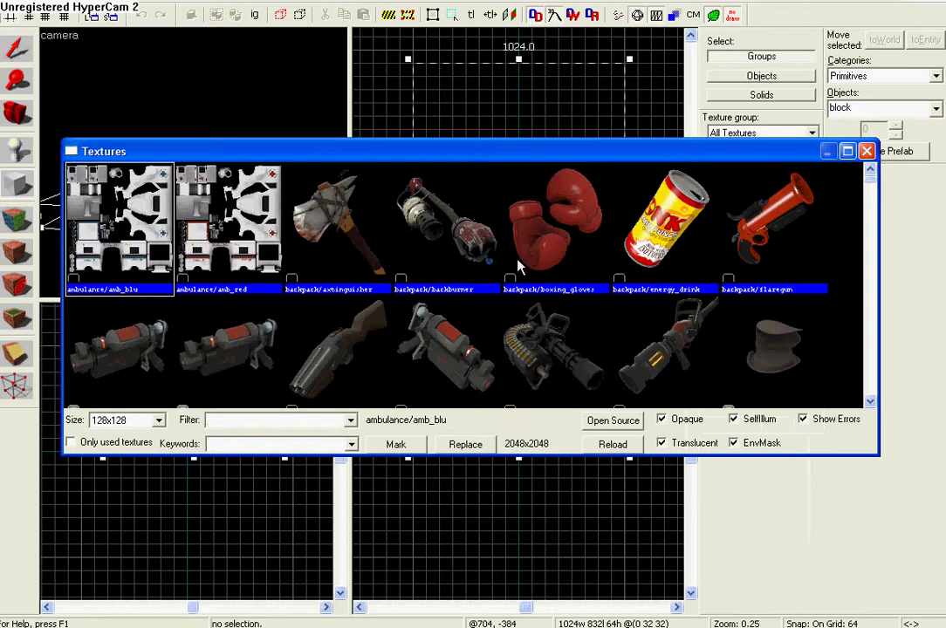
text(wa)
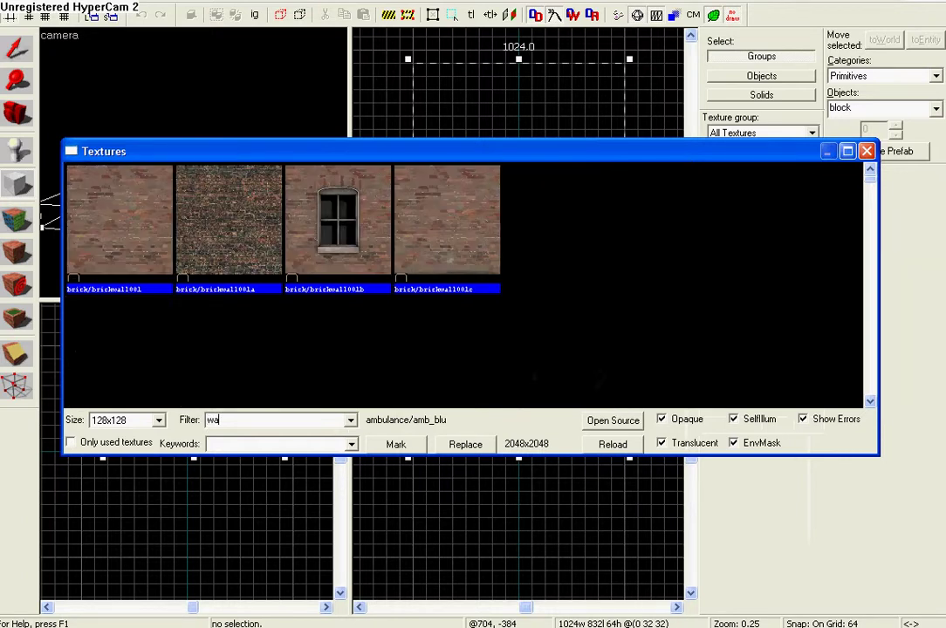
text(ll)
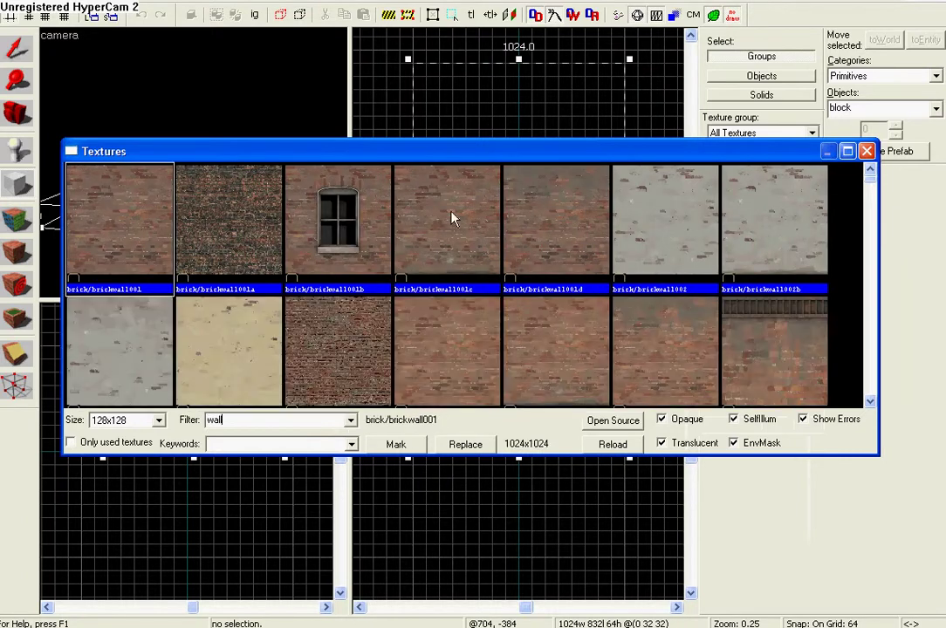
key(BackSpace)
key(BackSpace)
key(BackSpace)
key(BackSpace)
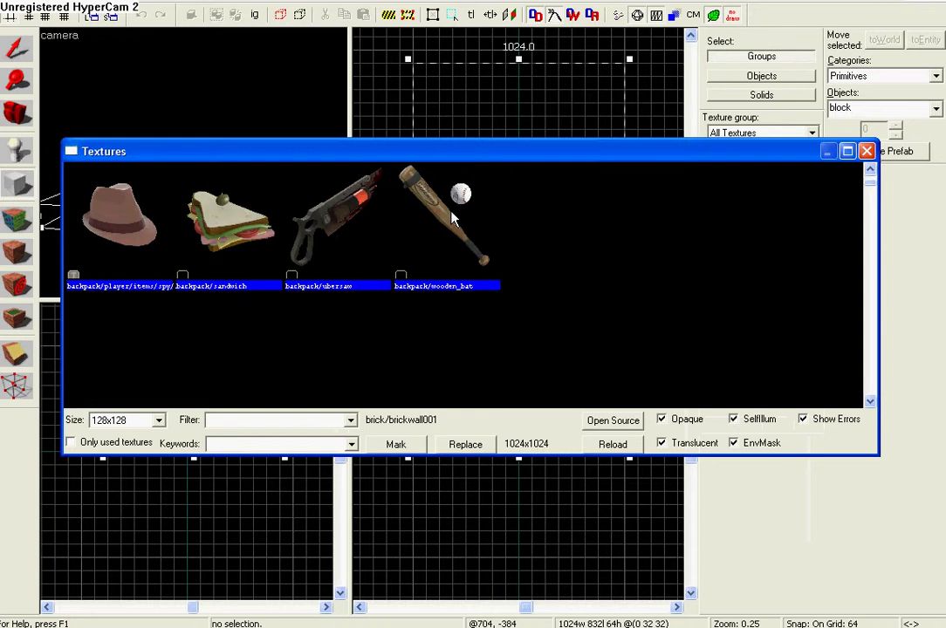
- Filter the textures by "floo", choose concrete/concretefloor001a and create the outlined floor block with it
text(flo)
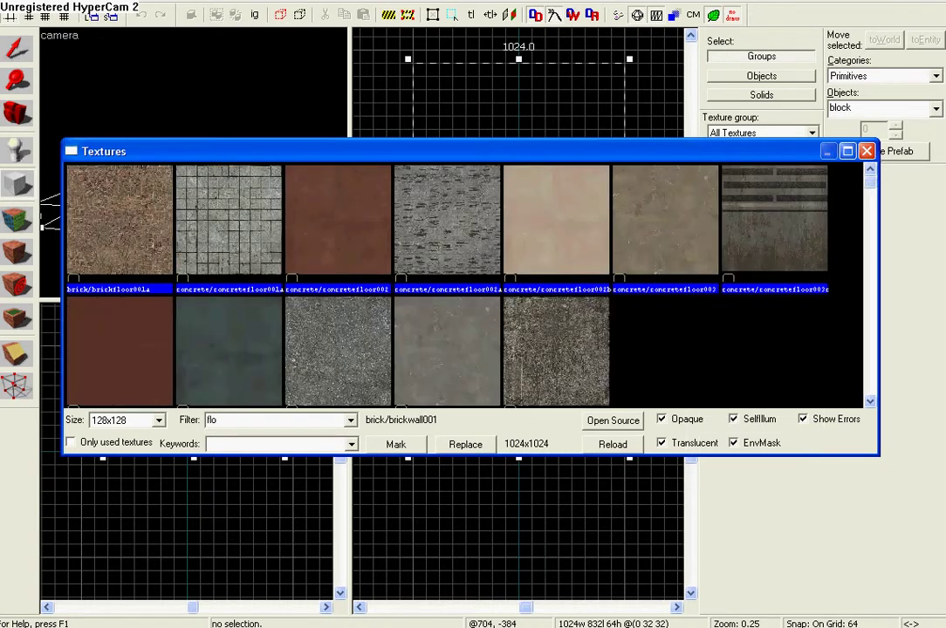
text(o)
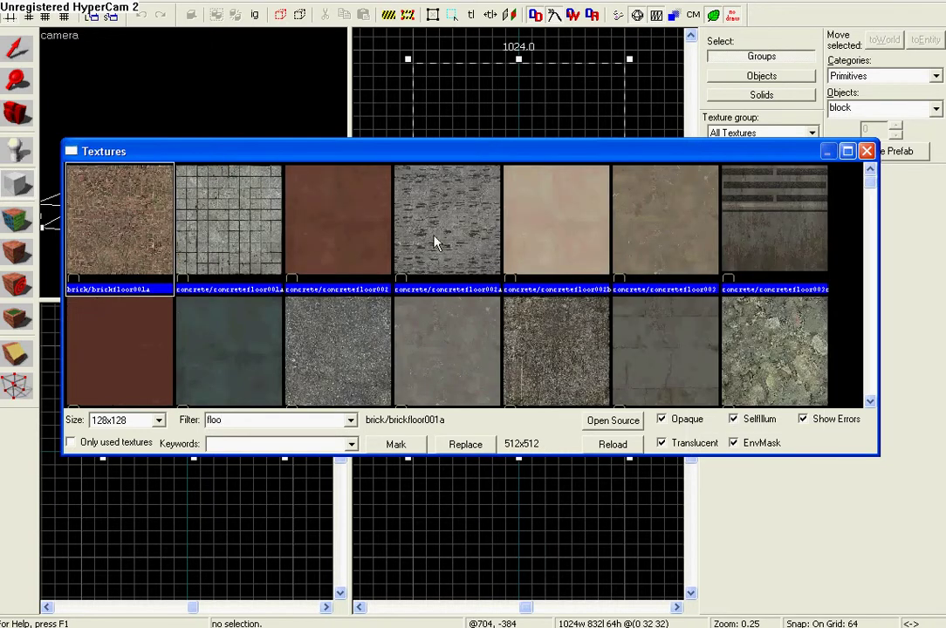
double_click(209, 236)
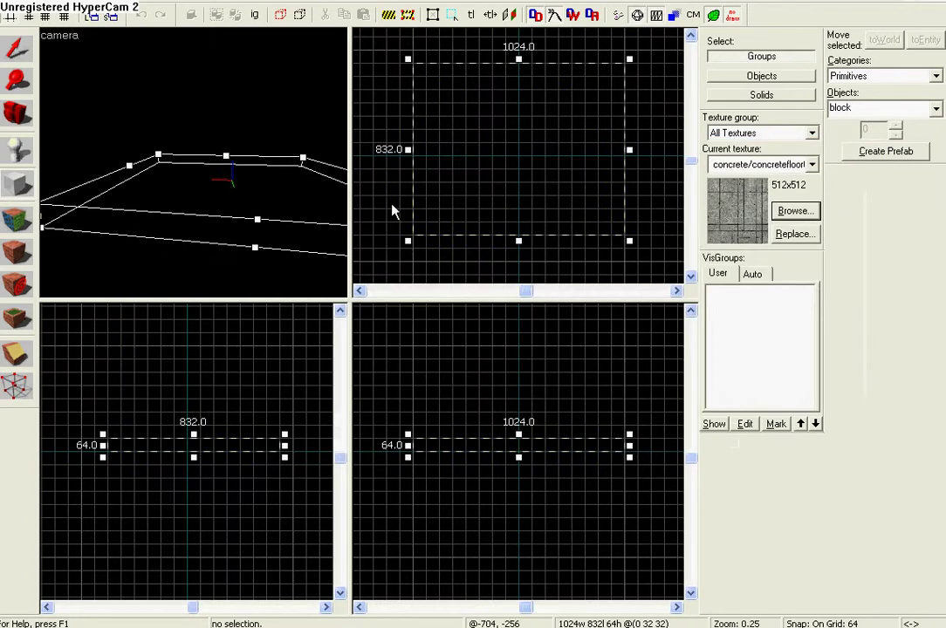
key(Return)
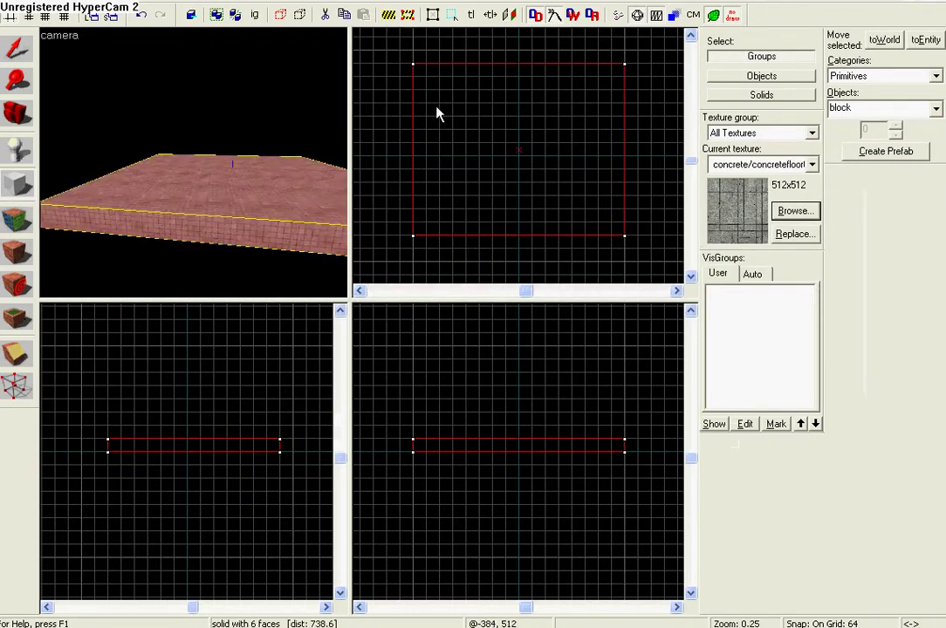
- Create a wall block 64 units wide, 832 long and 320 high on top of the floor along its west edge
key(w)
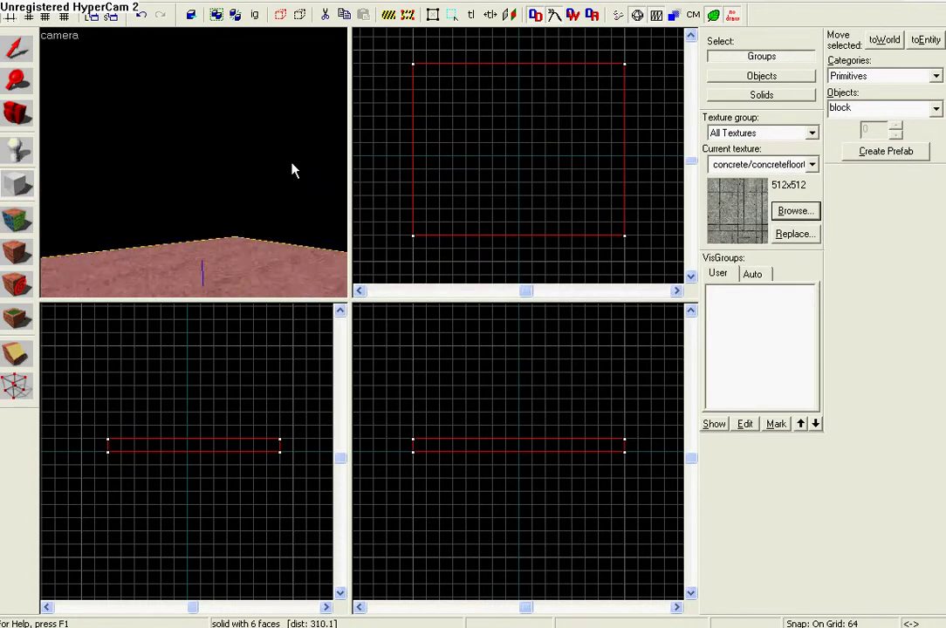
key(s)
key(a)
key(w)
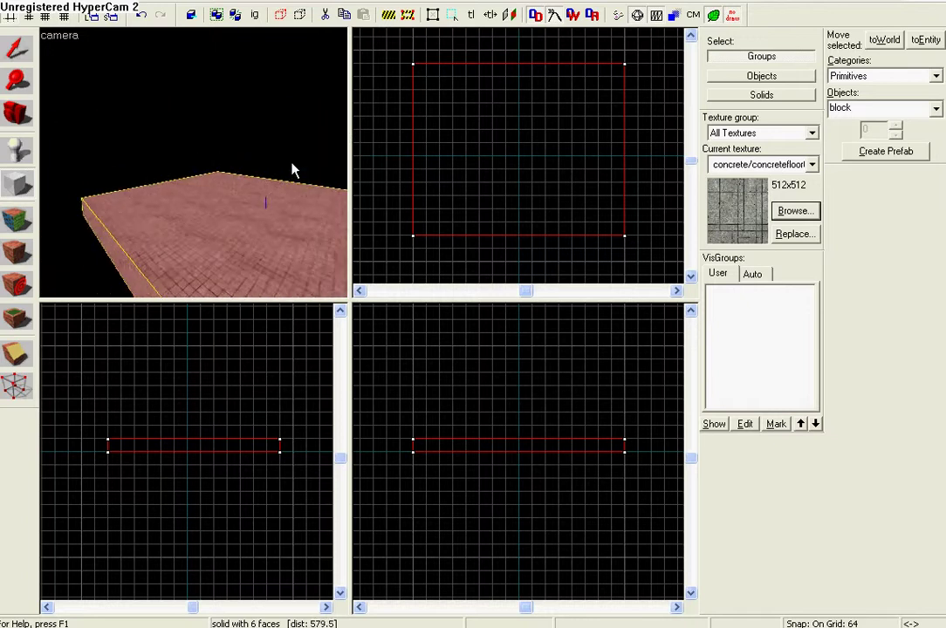
key(s)
key(d)
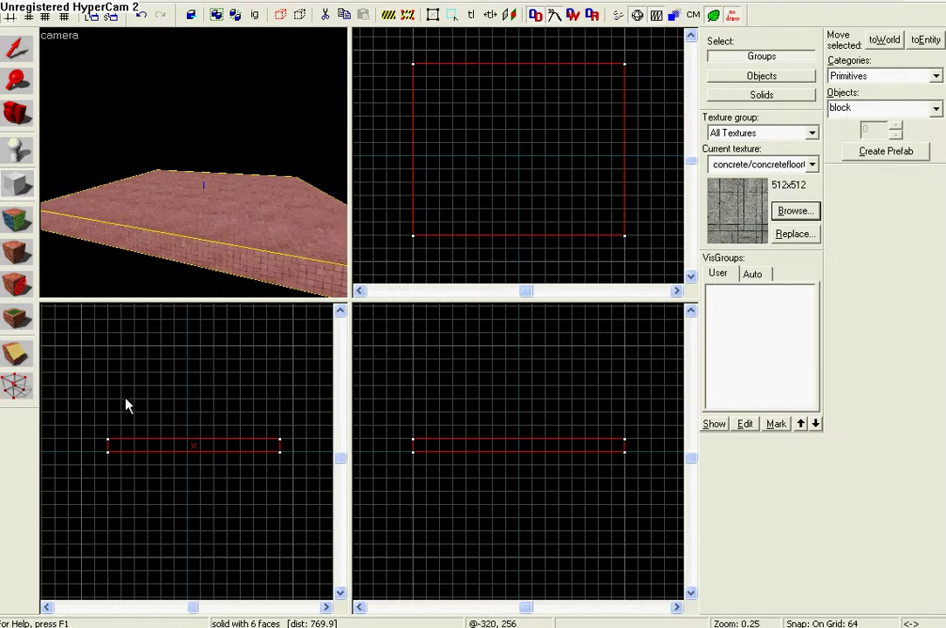
drag(108, 446, 275, 386)
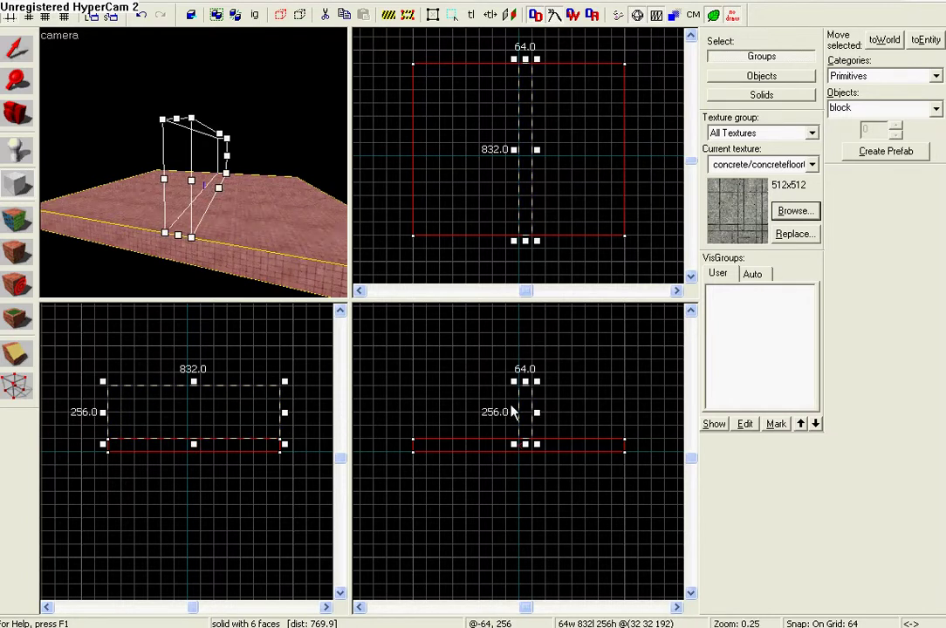
drag(522, 407, 414, 409)
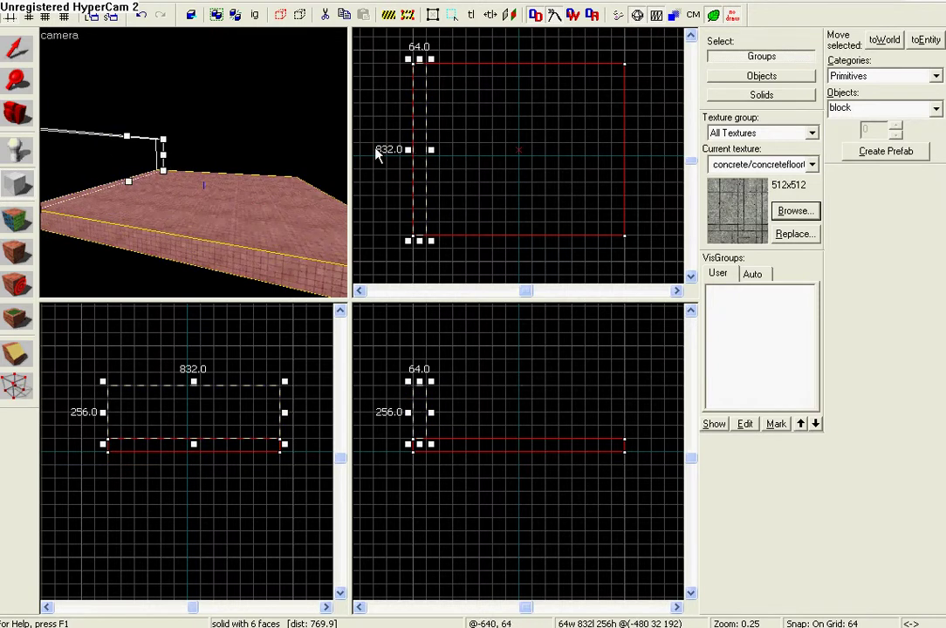
mouse_move(432, 150)
mouse_down()
mouse_move(513, 152)
mouse_move(427, 151)
mouse_up()
mouse_move(193, 380)
mouse_down()
mouse_move(188, 337)
mouse_move(198, 377)
mouse_move(201, 329)
mouse_move(199, 390)
mouse_move(199, 381)
mouse_up()
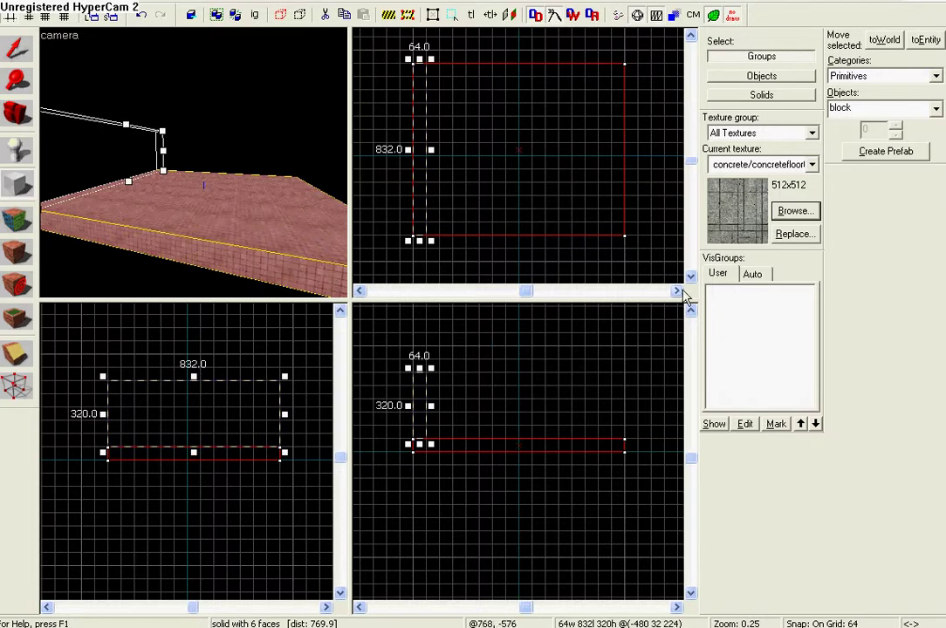
key(Return)
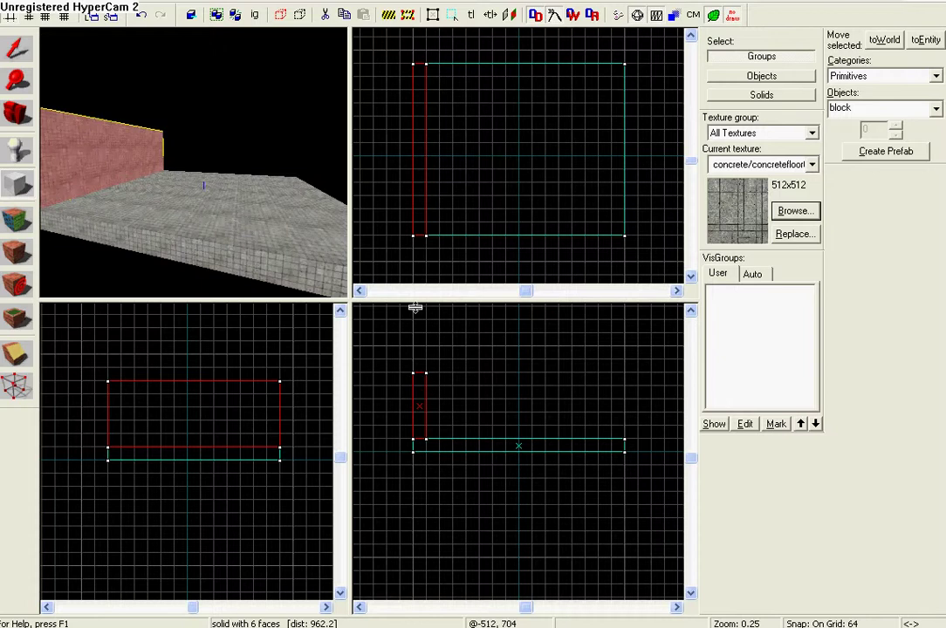
- Create a second wall block 1024 units wide, 64 thick and 320 high along the floor's south edge
drag(416, 380, 630, 448)
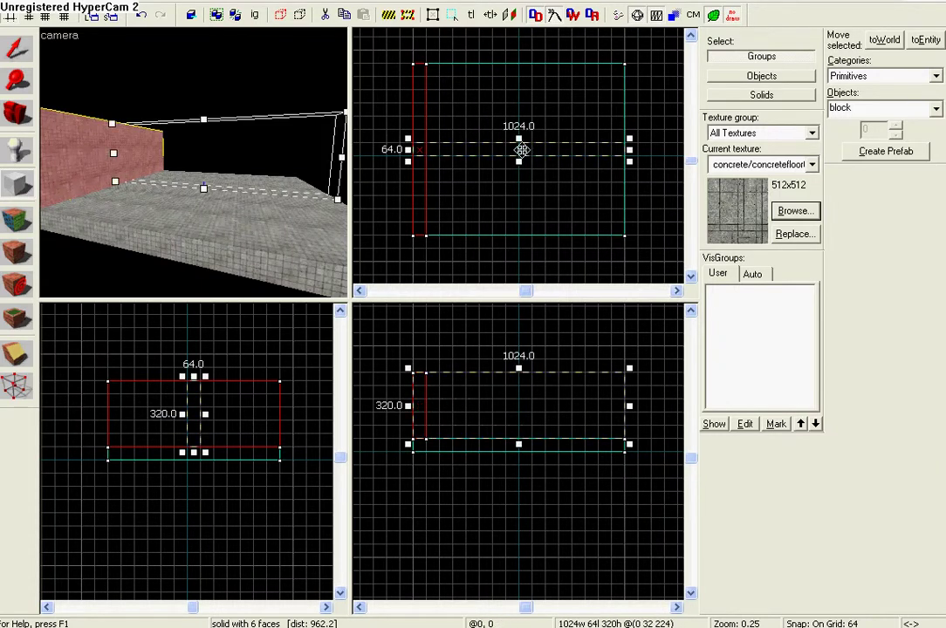
drag(521, 150, 519, 228)
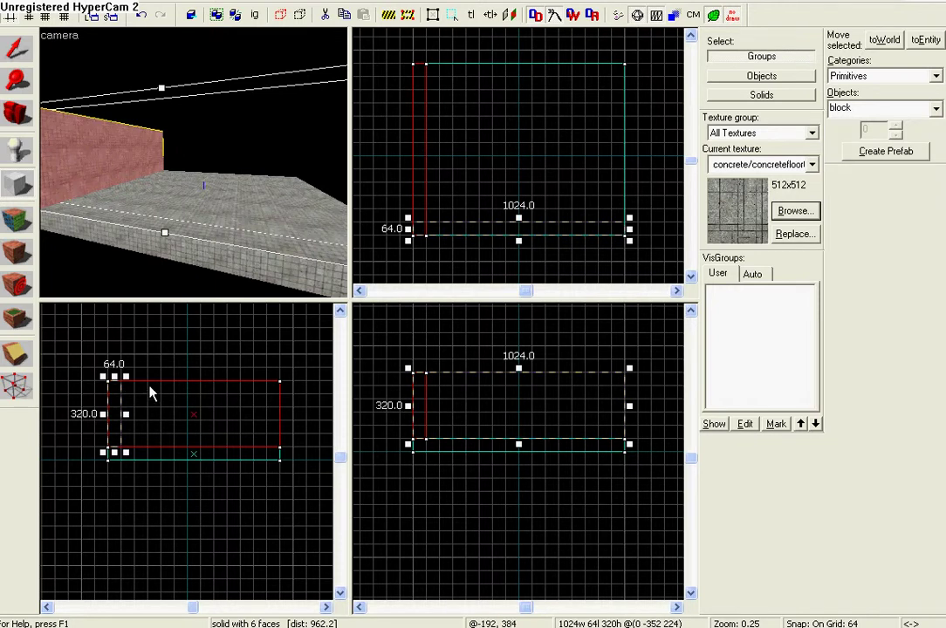
key(Return)
- Create a third wall block 1024 units wide, 64 thick and 320 high on top of the floor along its north edge
key(z)
key(w)
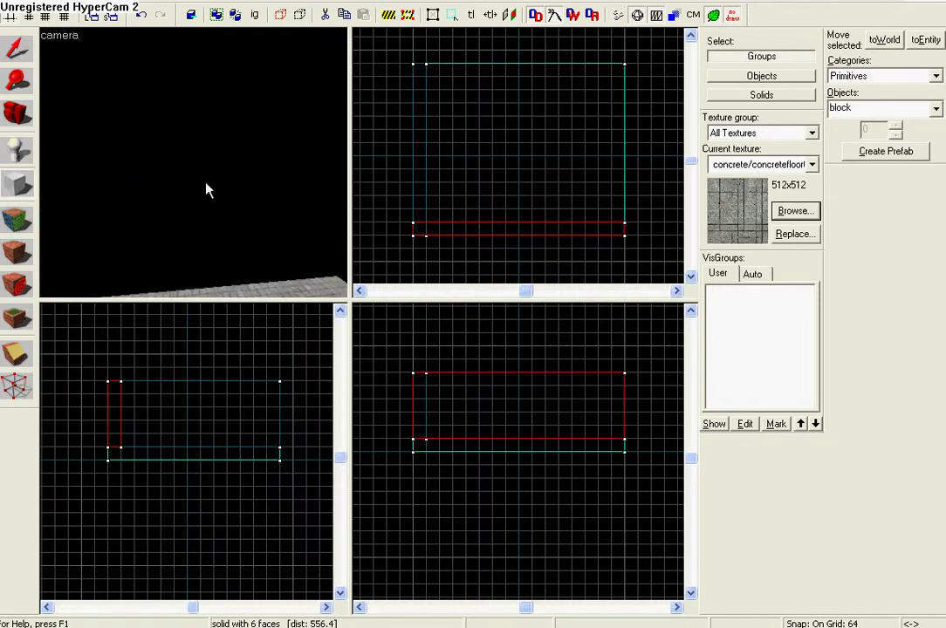
key(s)
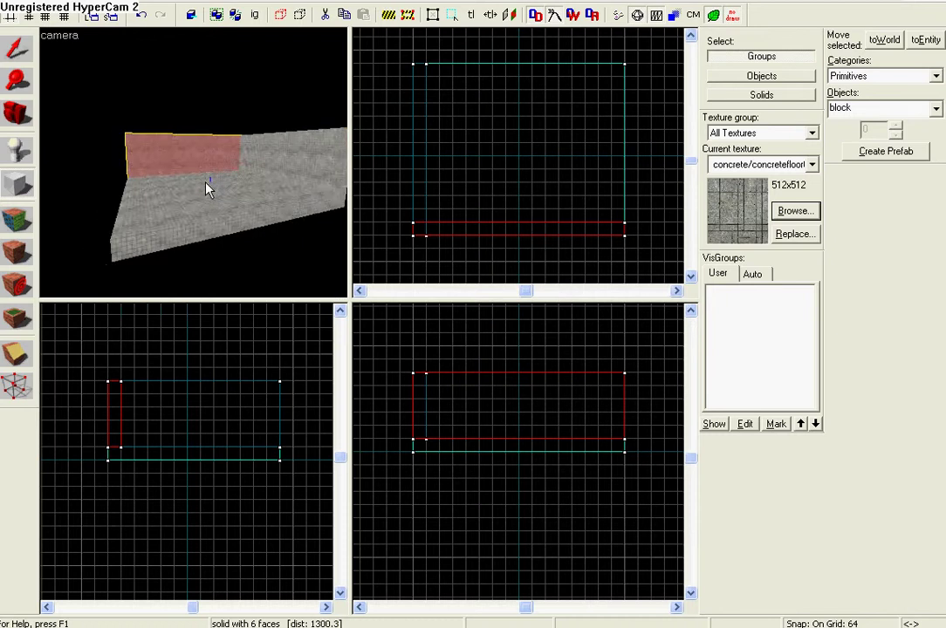
key(z)
drag(413, 65, 629, 88)
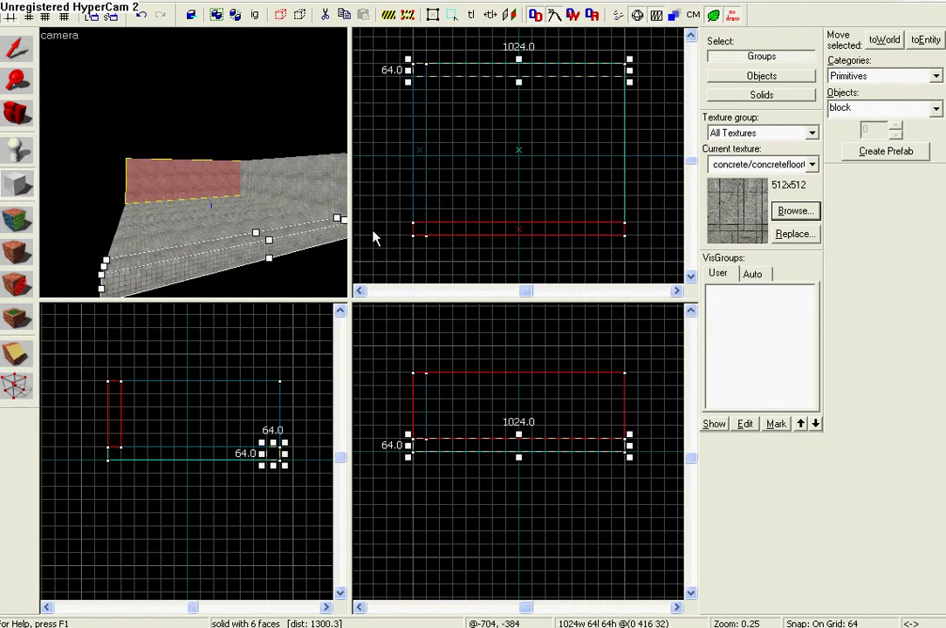
drag(273, 443, 273, 377)
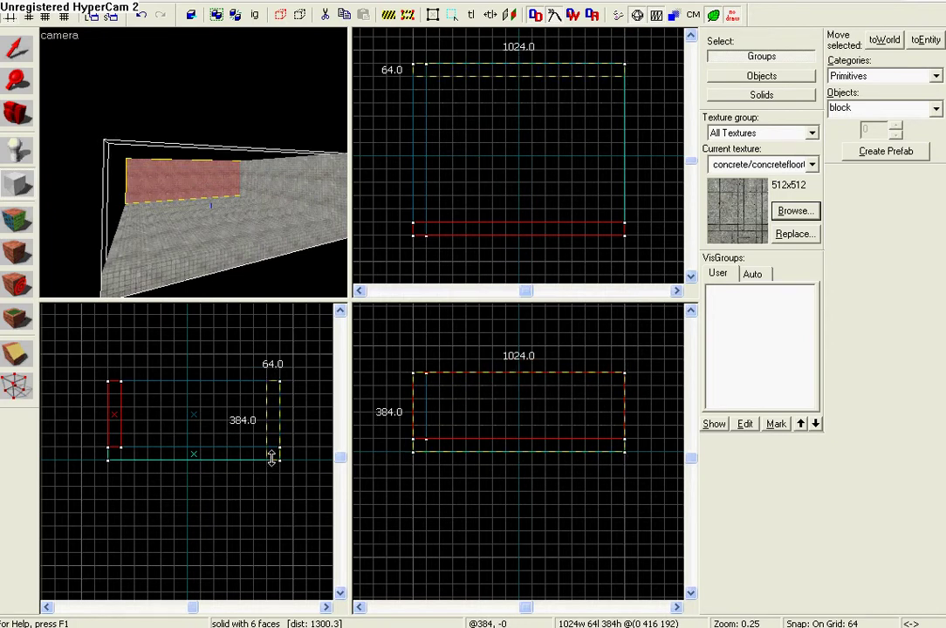
drag(271, 465, 272, 452)
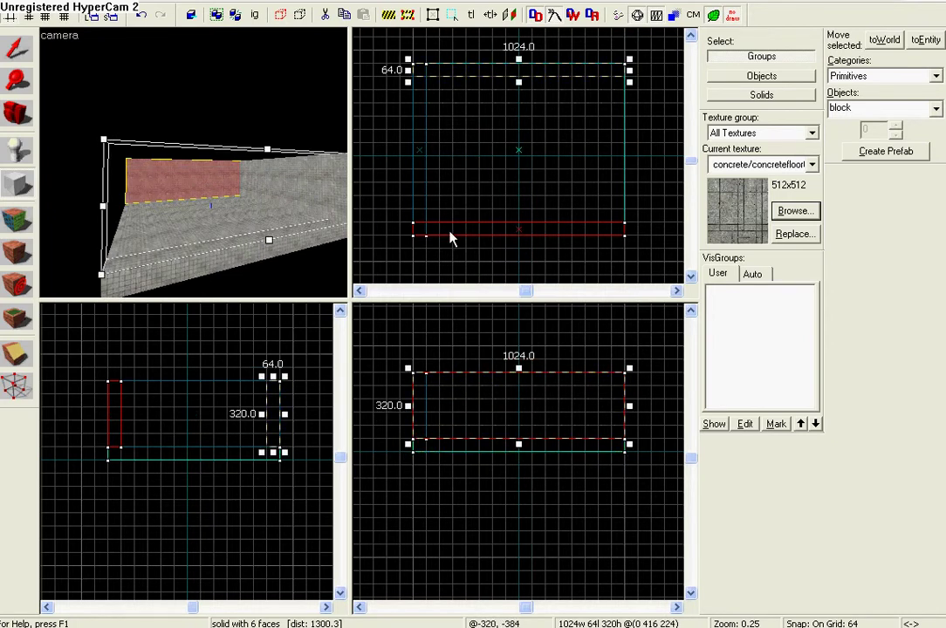
key(Return)
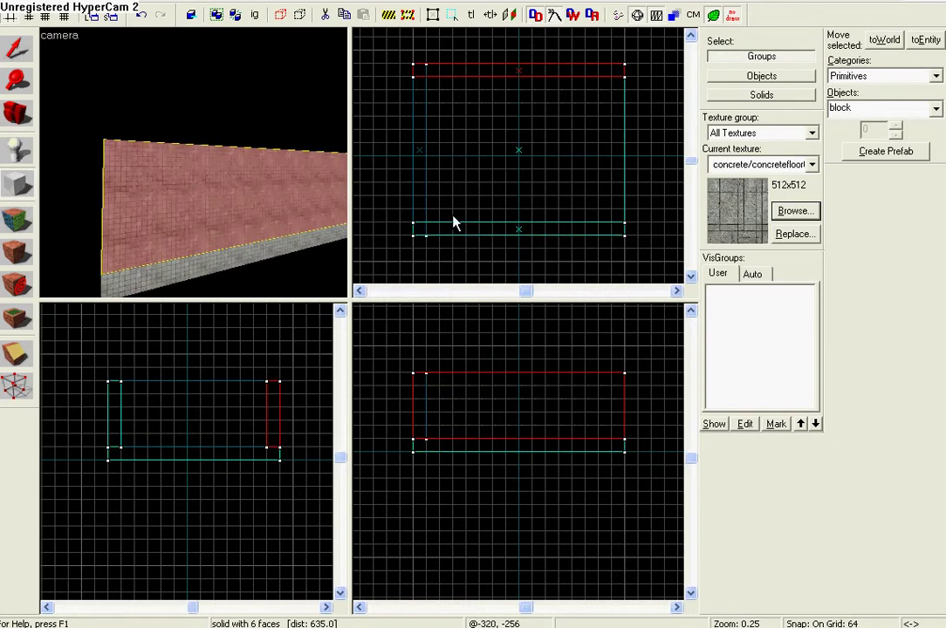
- Create a fourth wall block 64 units wide, 832 long and 320 high on top of the floor along its east edge
key(a)
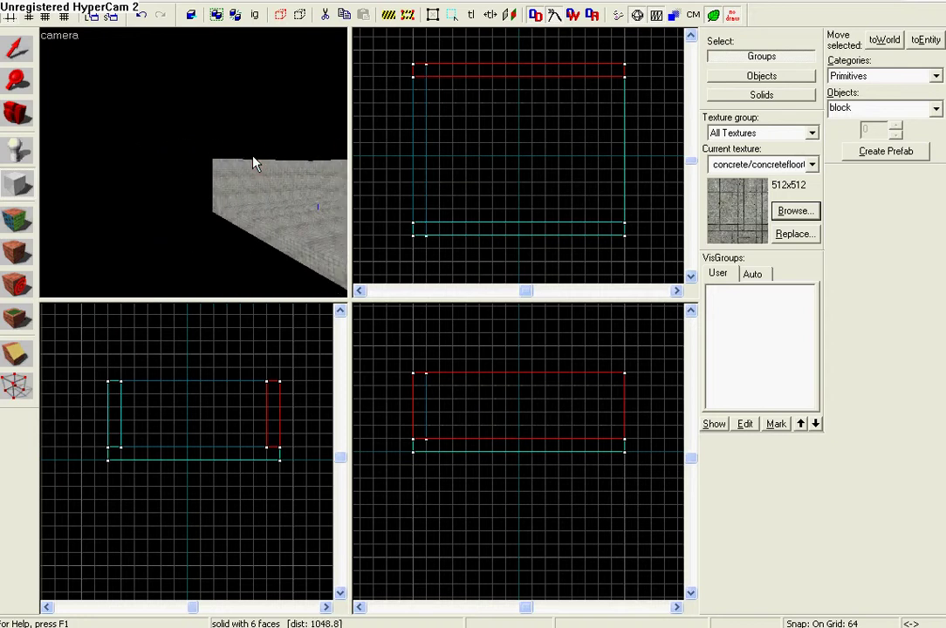
key(Right)
key(a)
key(w)
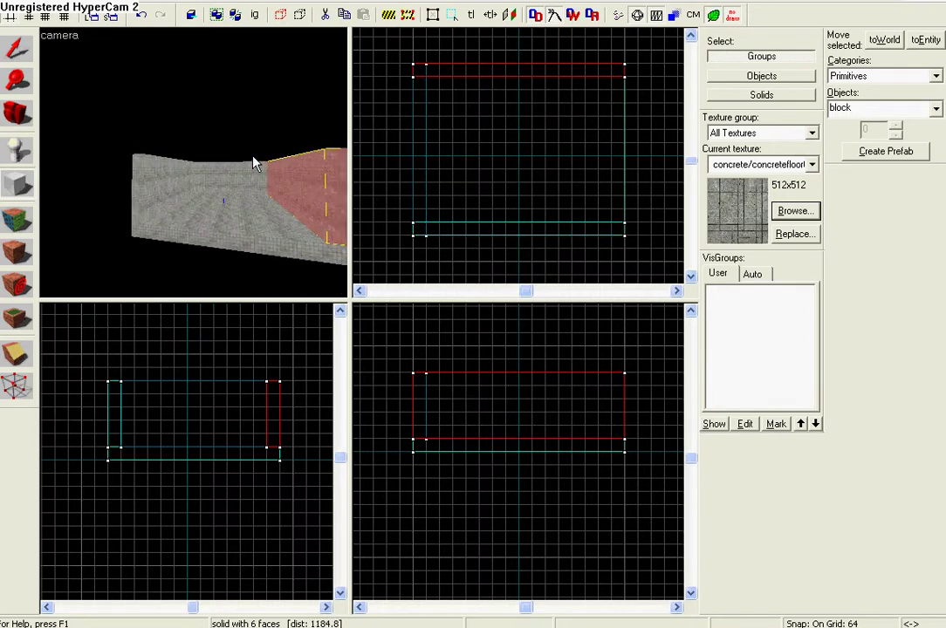
key(w)
key(Right)
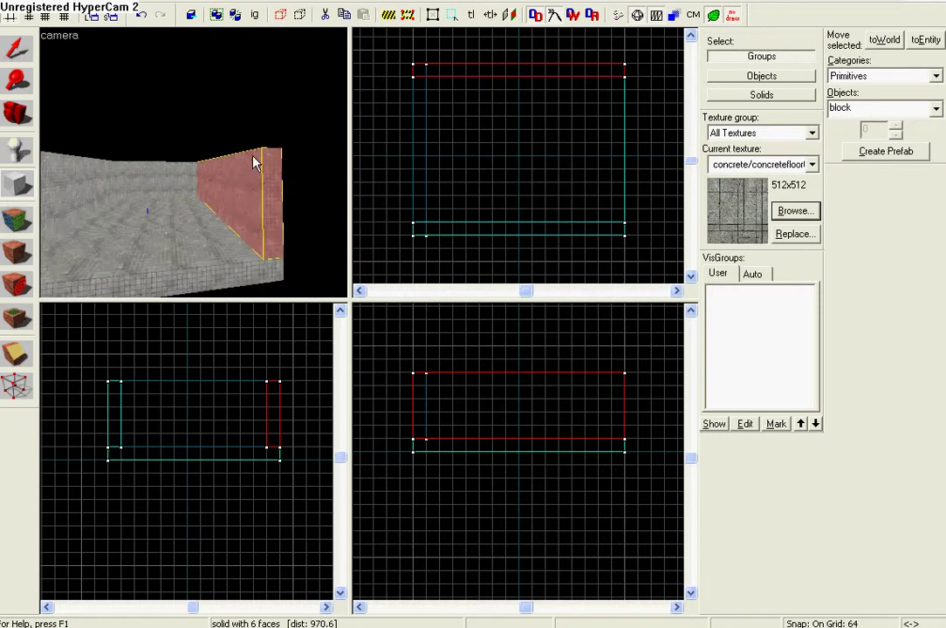
key(Left)
key(Down)
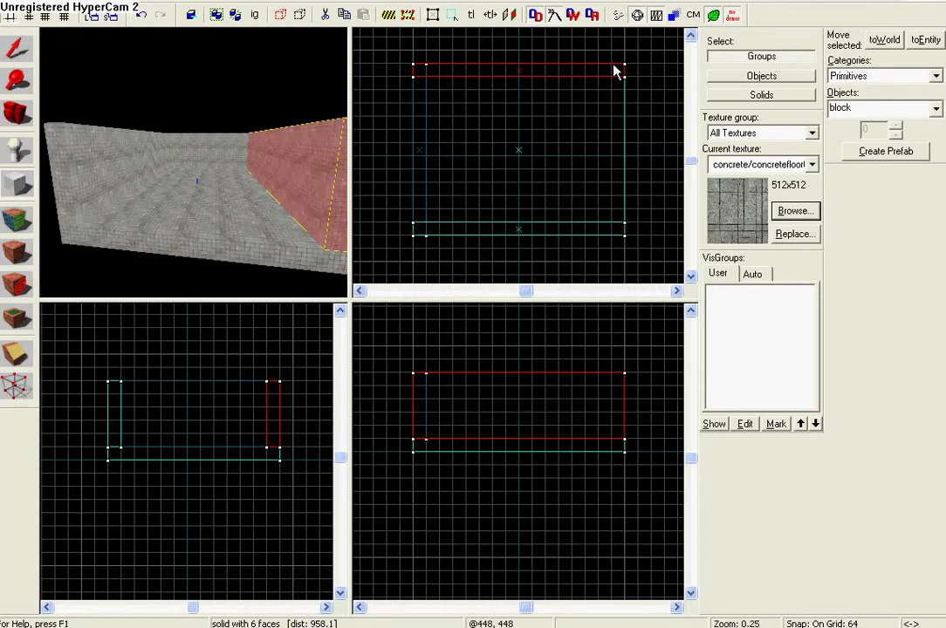
drag(613, 72, 630, 245)
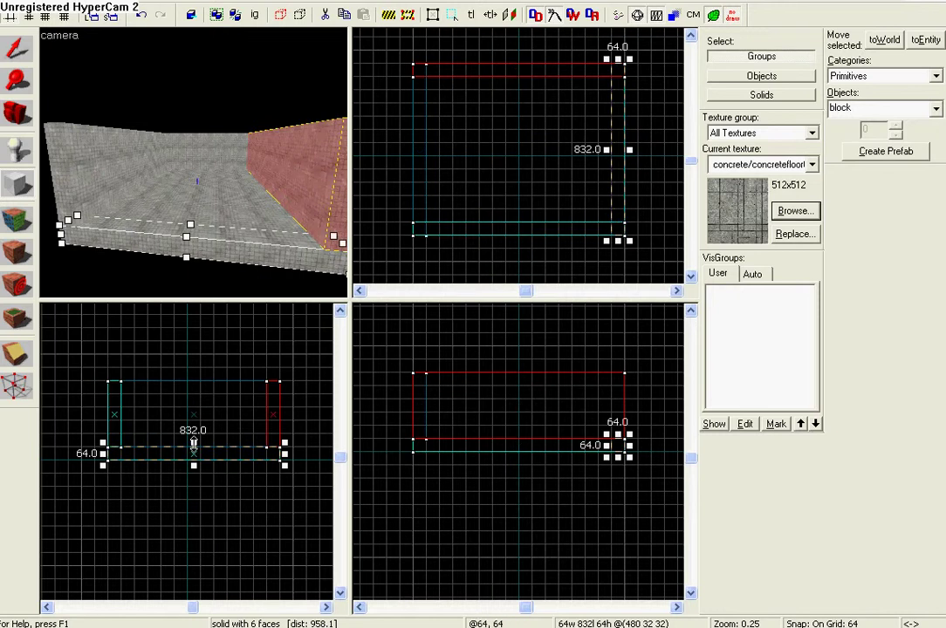
drag(194, 443, 199, 375)
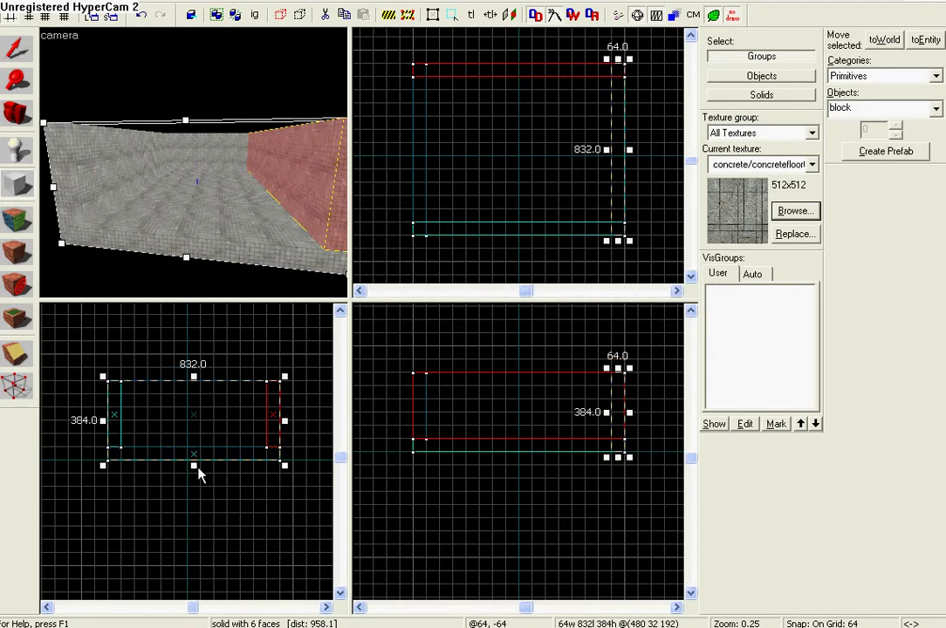
drag(197, 468, 193, 452)
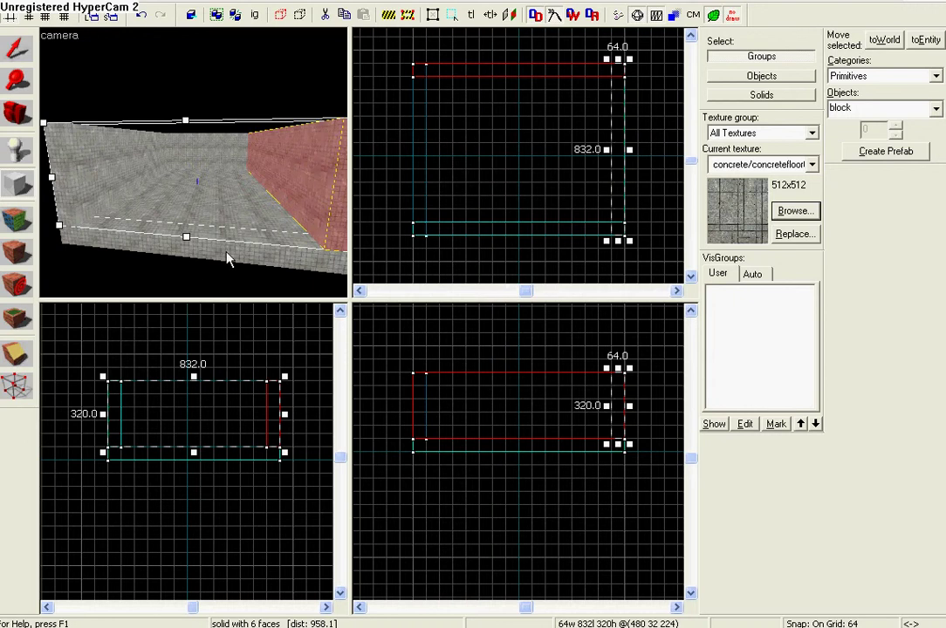
key(Return)
- Inspect the four walls and the floor from outside and inside the room in the 3D view
key(z)
key(w)
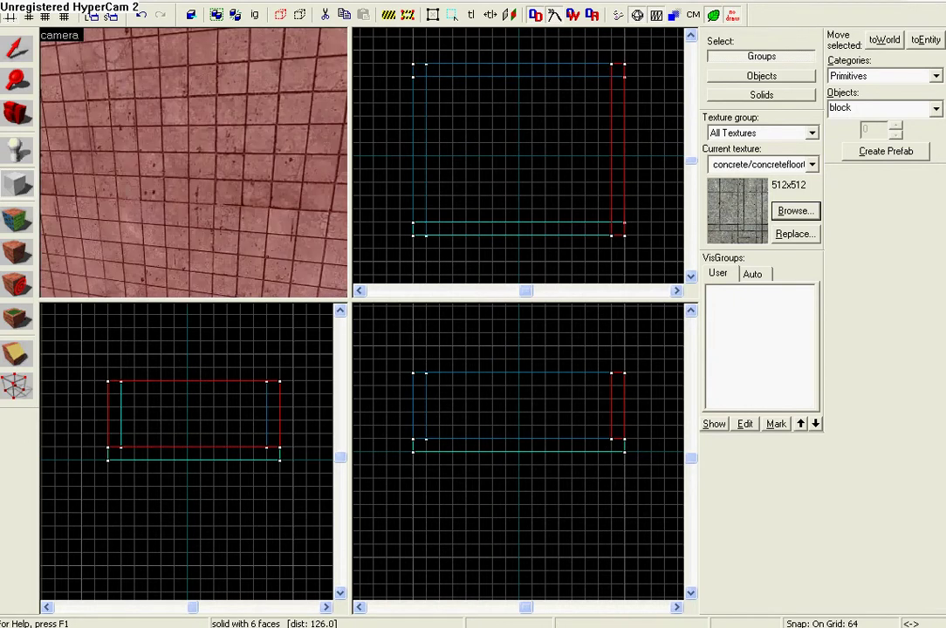
key(s)
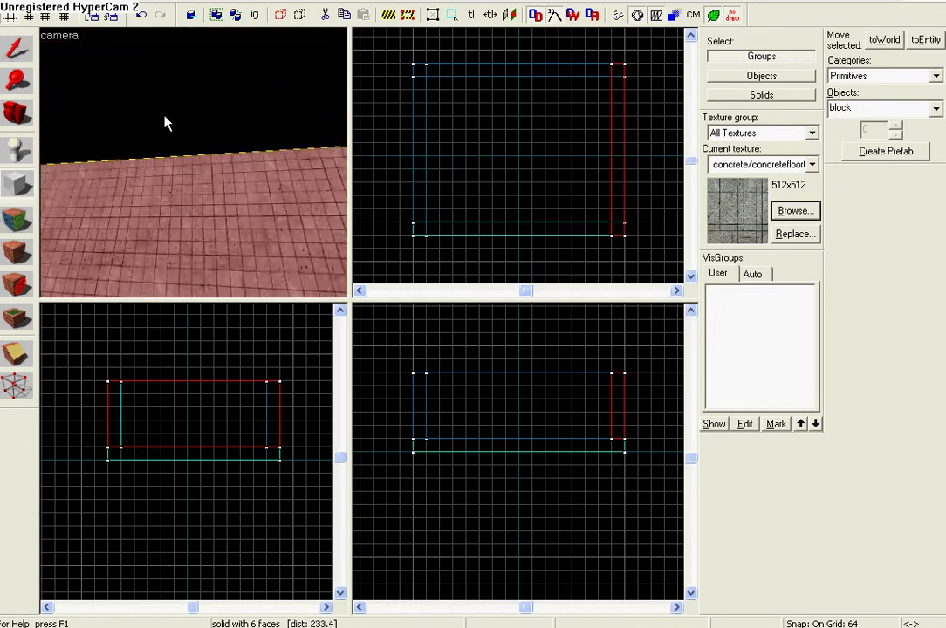
key(w)
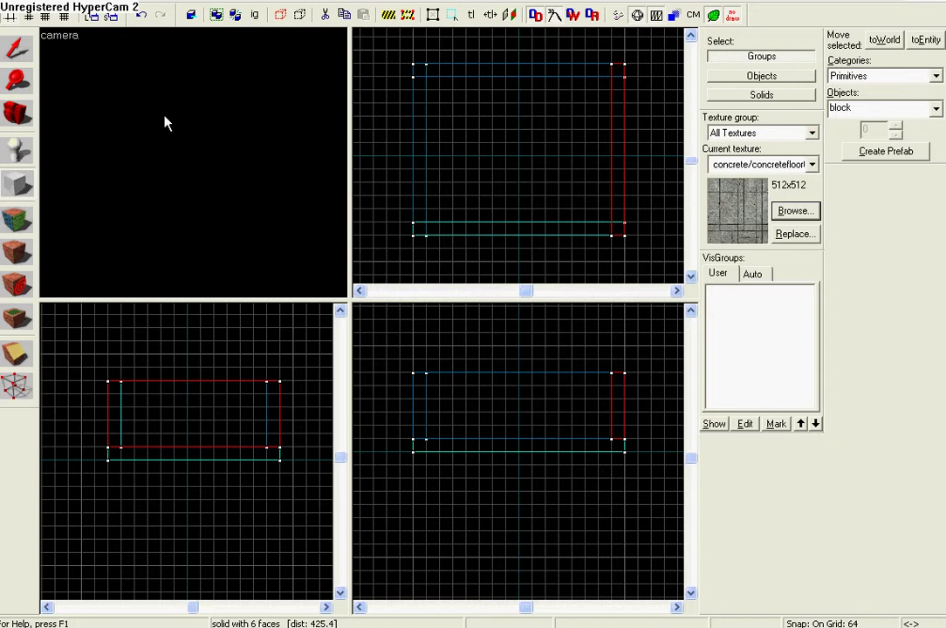
key(w)
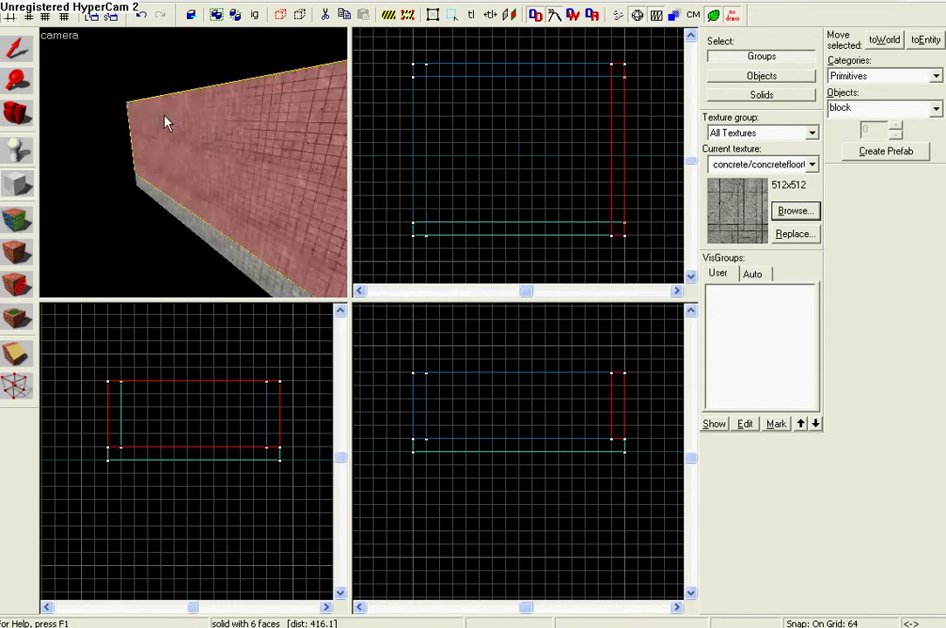
key(w)
key(s)
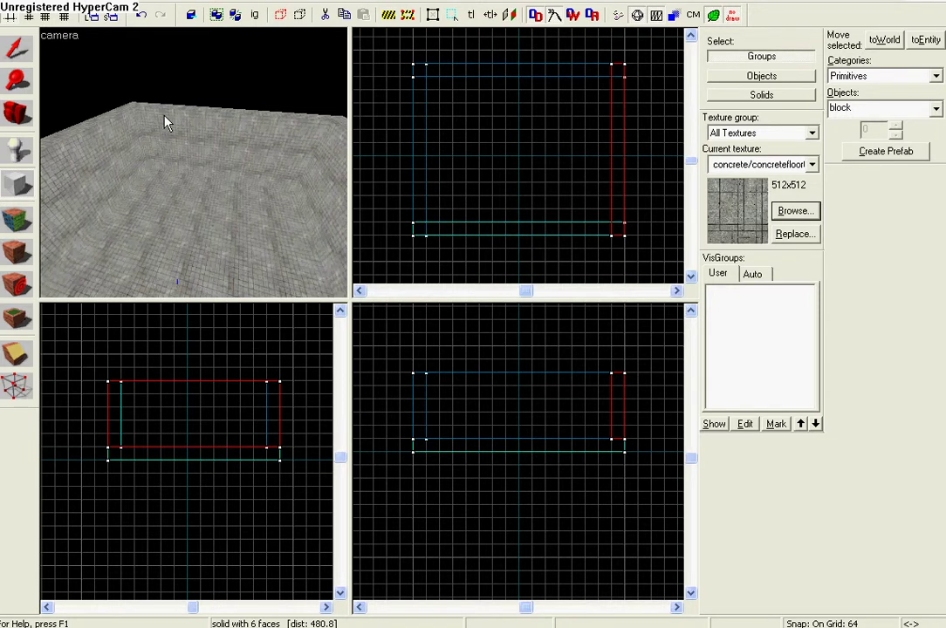
key(s)
key(w)
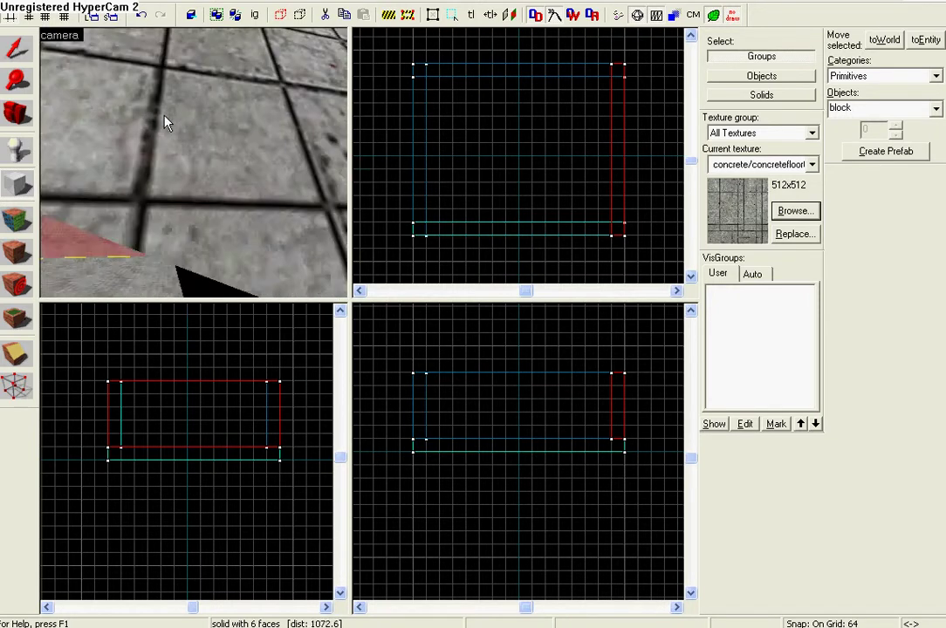
key(w)
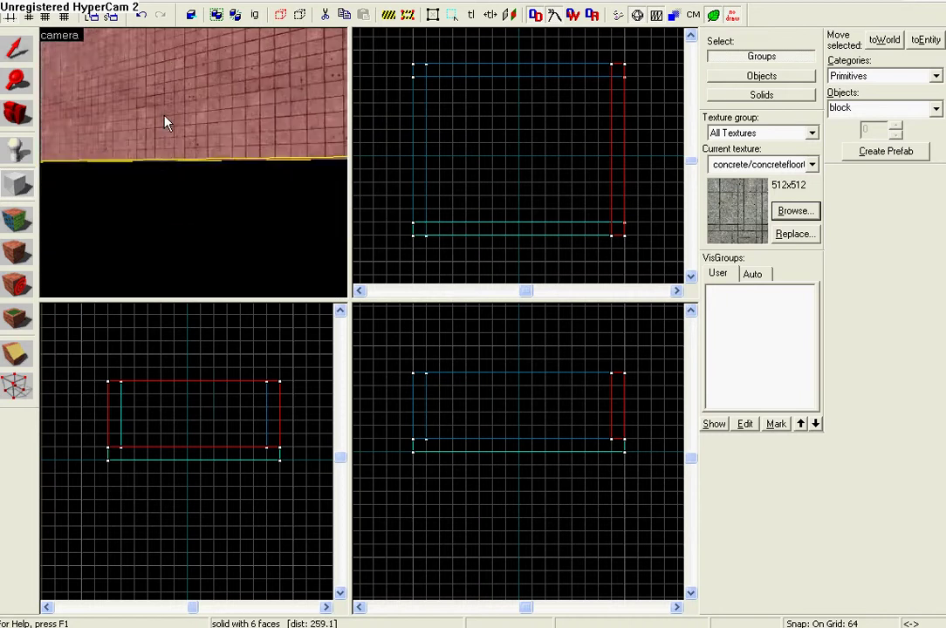
key(w)
key(w)
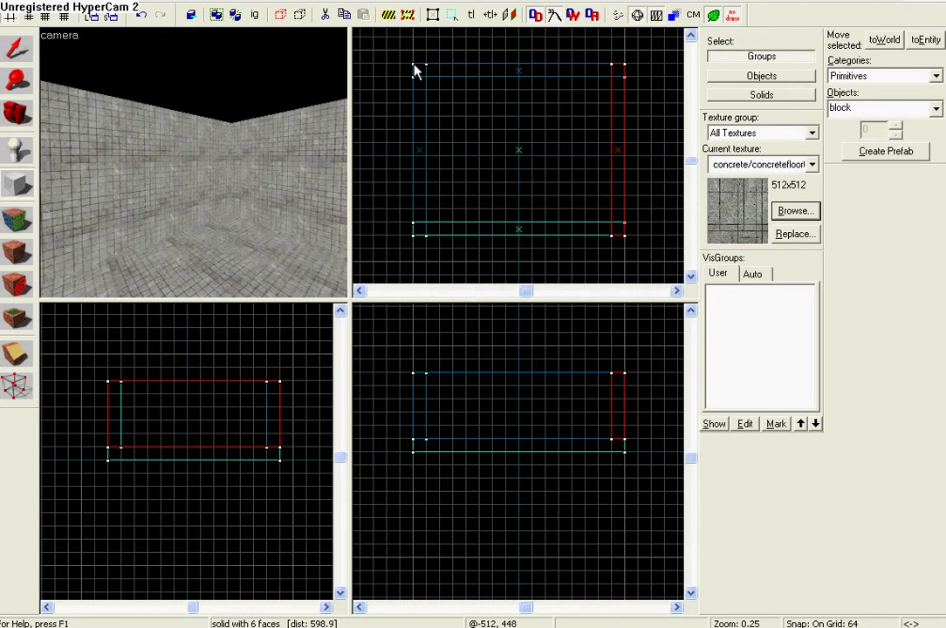
- Create a ceiling block 1024 units wide, 832 long and 64 high resting on top of the four walls
drag(414, 71, 634, 253)
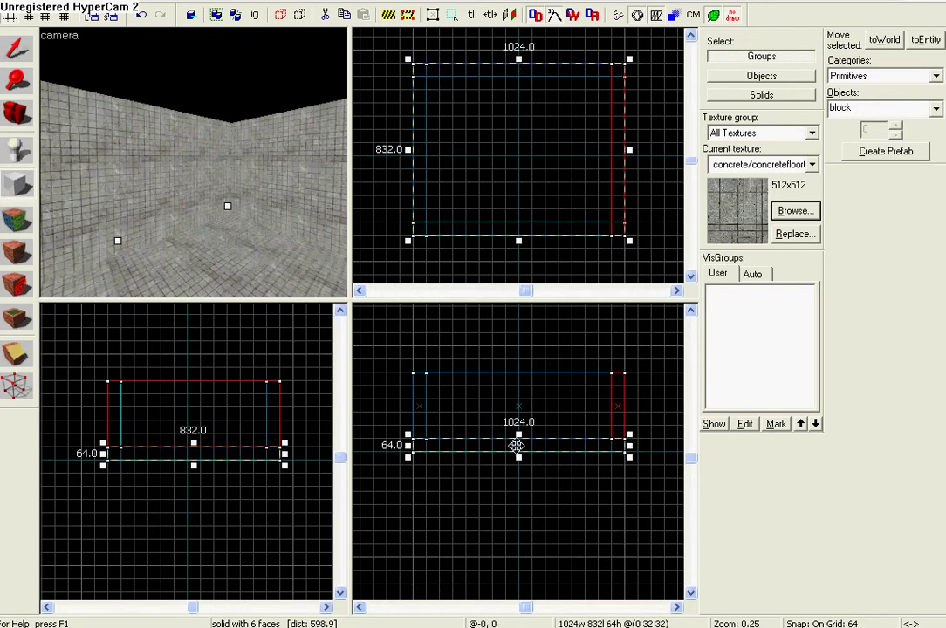
drag(517, 446, 511, 368)
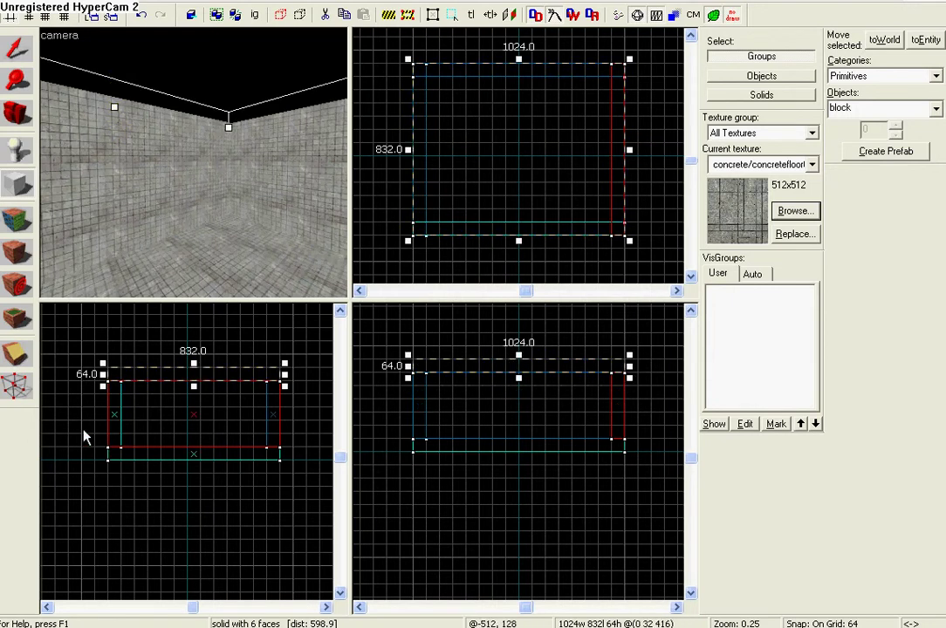
key(z)
key(s)
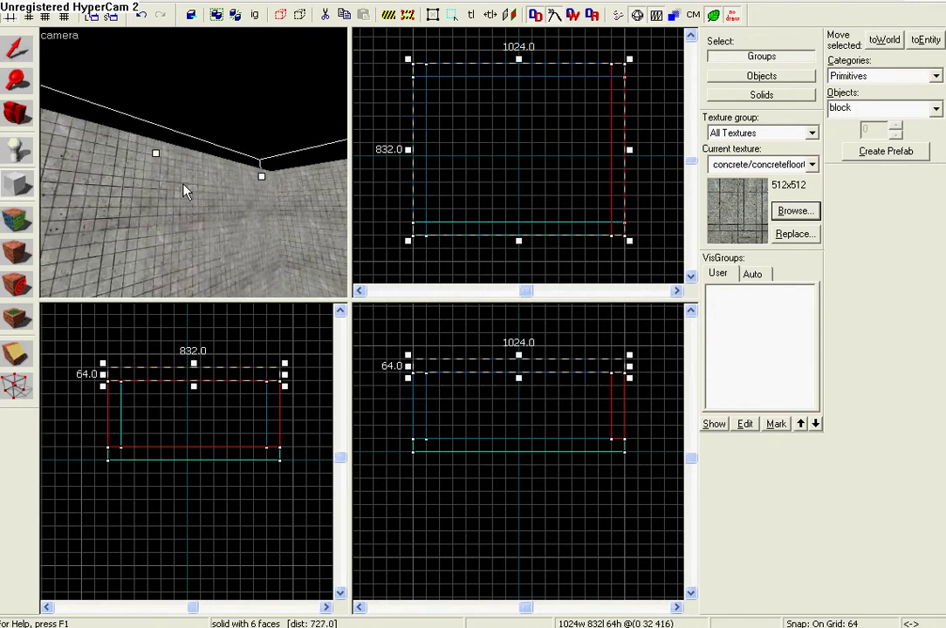
key(w)
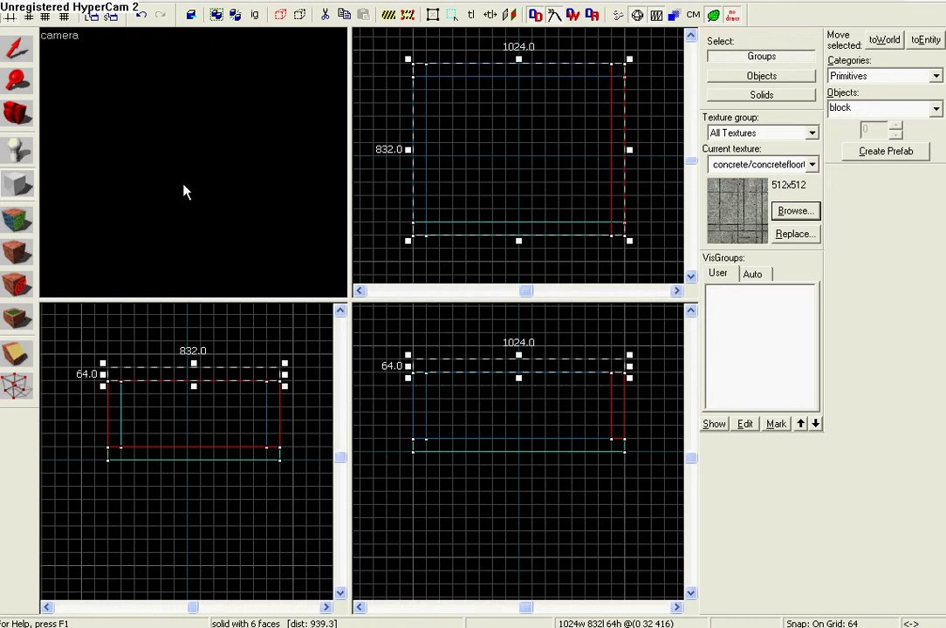
key(w)
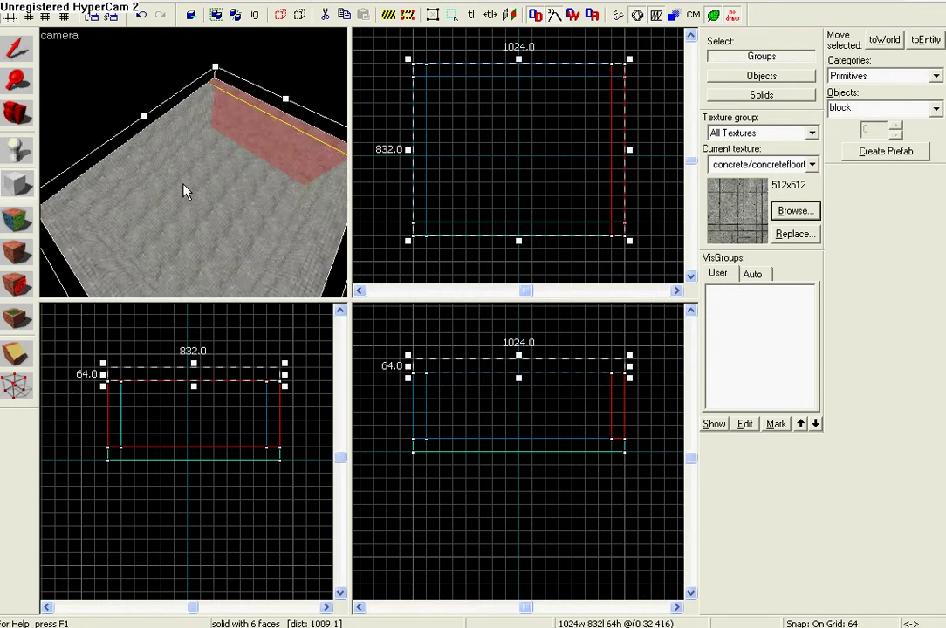
key(s)
key(w)
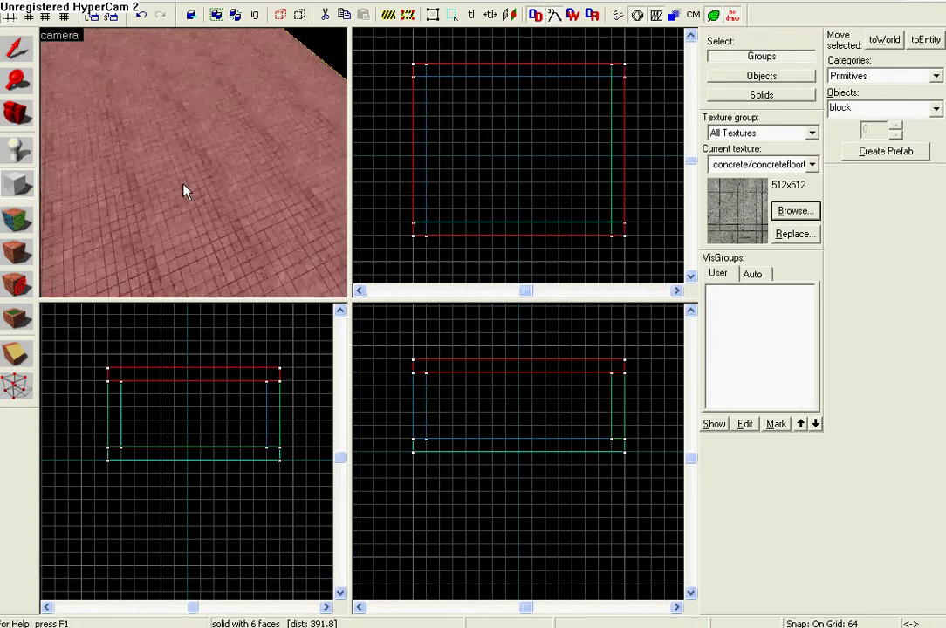
- Examine the closed room's ceiling, walls and floor from inside and outside in the 3D view
key(w)
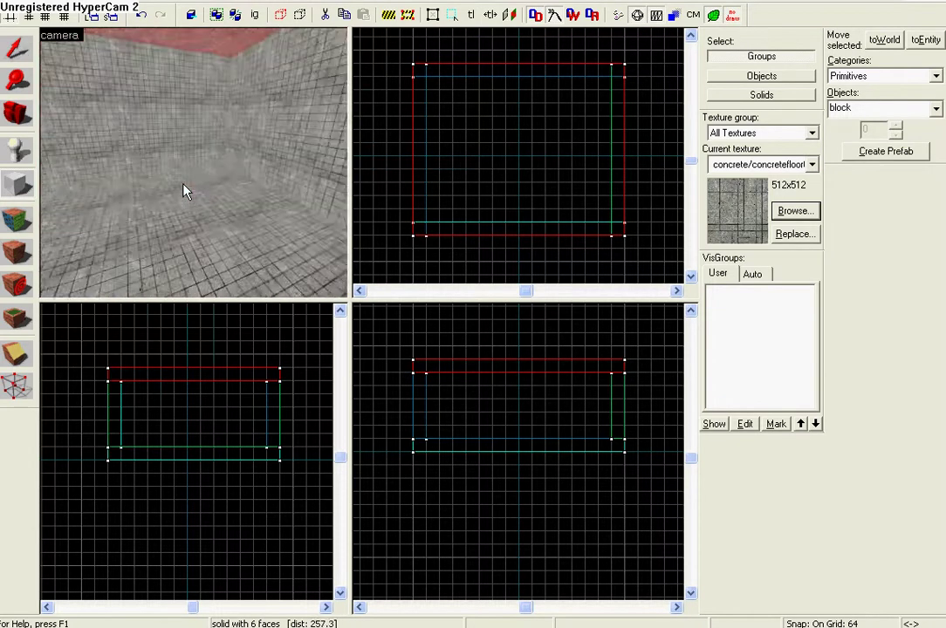
key(w)
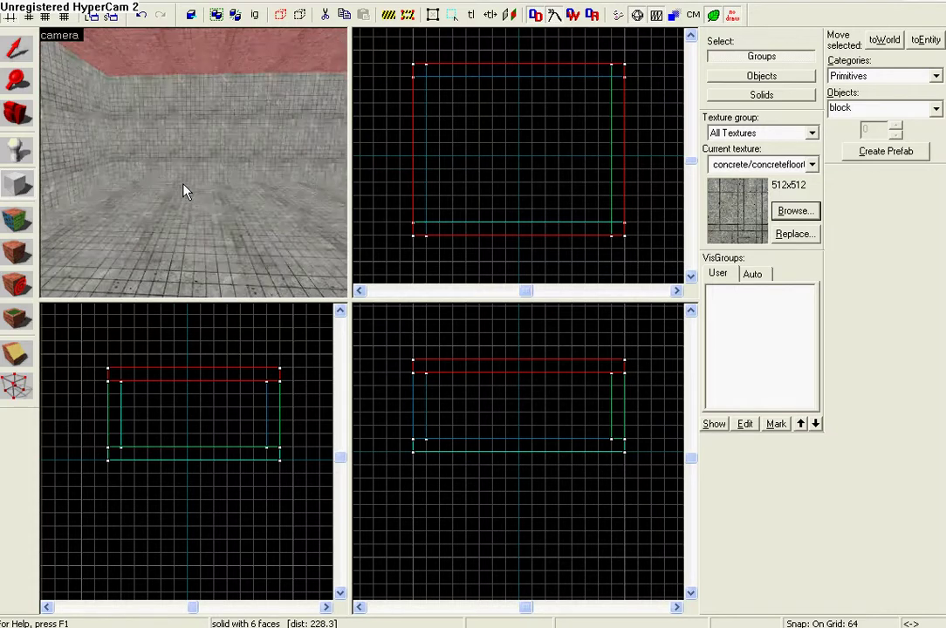
key(w)
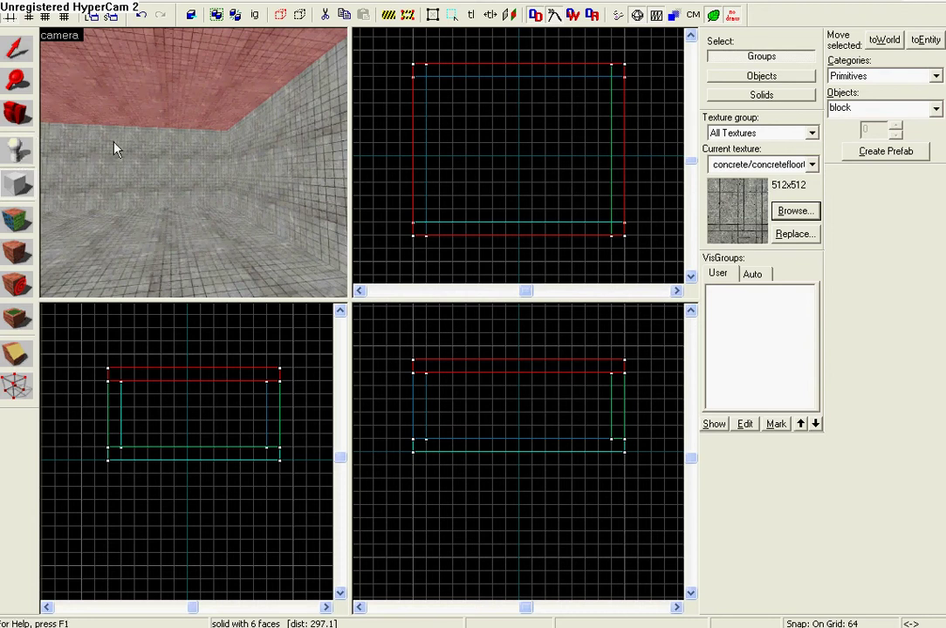
key(z)
key(w)
key(w)
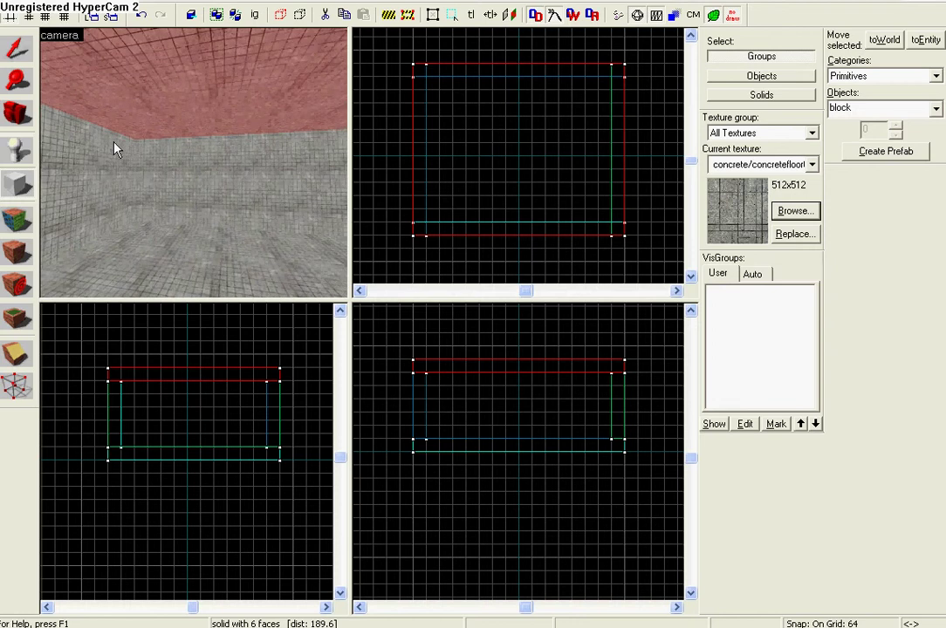
key(w)
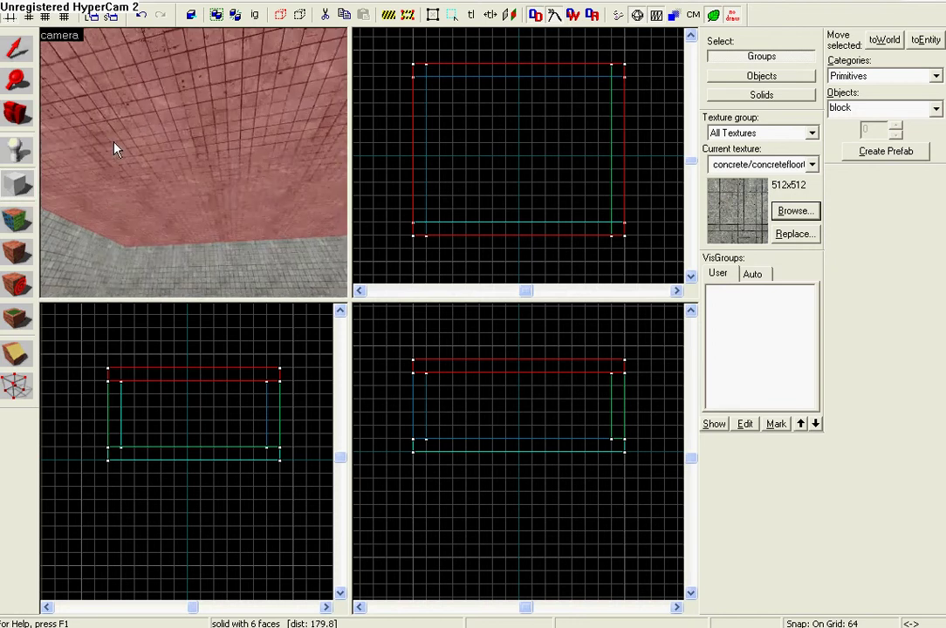
key(w)
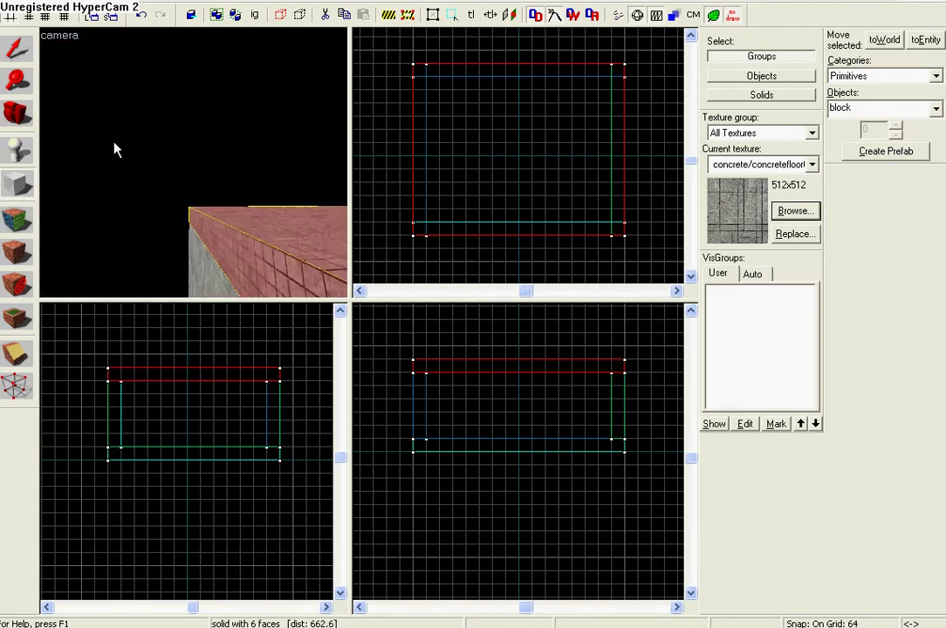
key(w)
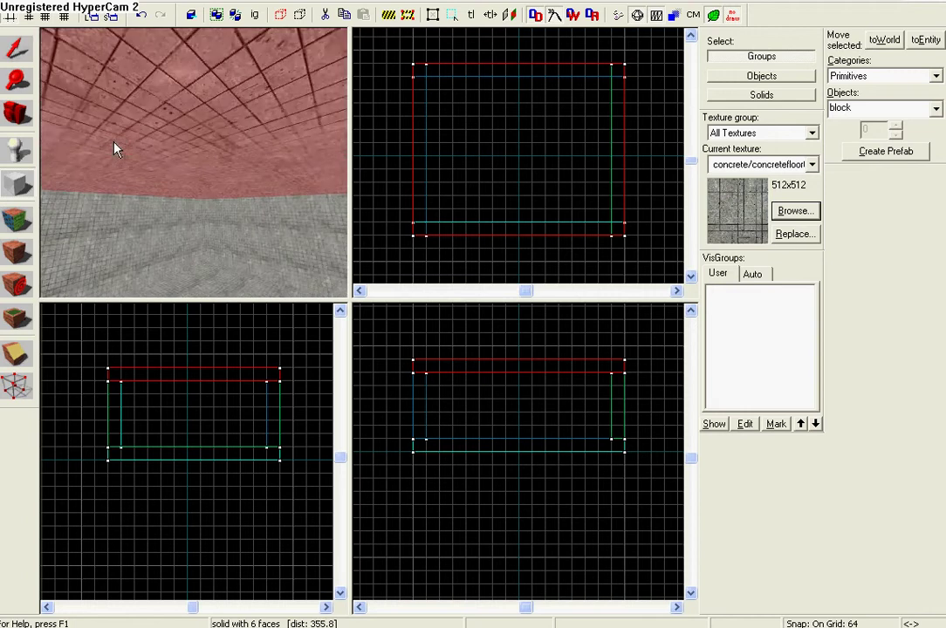